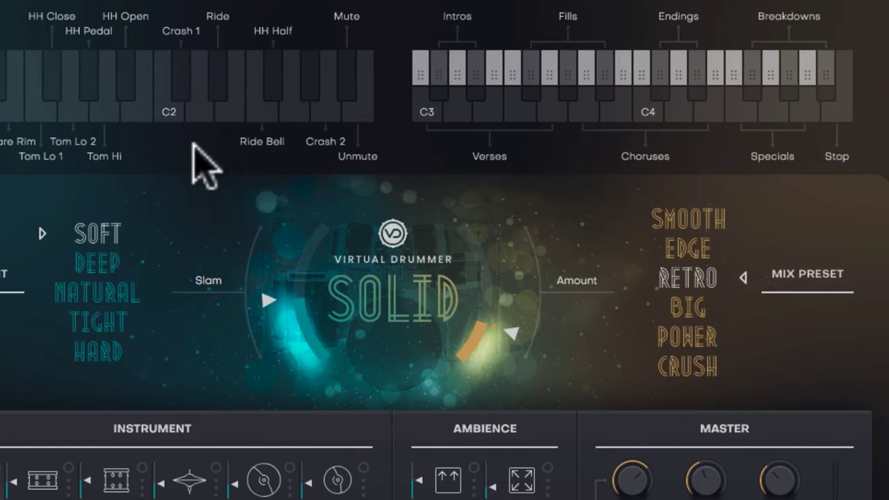
Step: Audition the drummer's verse patterns on keys C3 and G3 with the Soft preset
{"action": "left_click", "coordinate": [434, 109]}
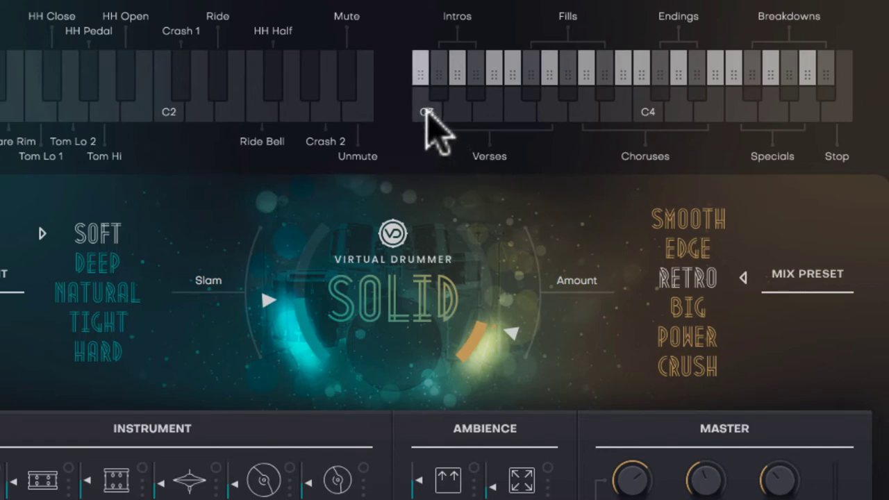
{"action": "left_click", "coordinate": [426, 111]}
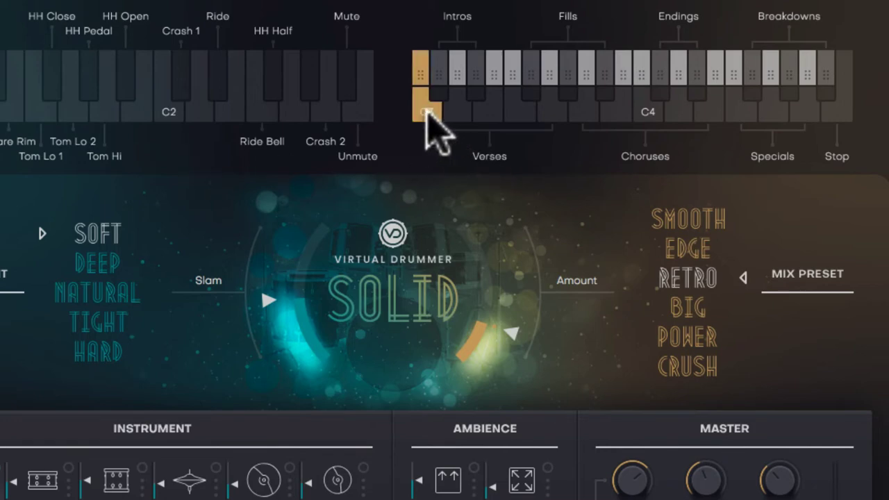
{"action": "left_click", "coordinate": [554, 111]}
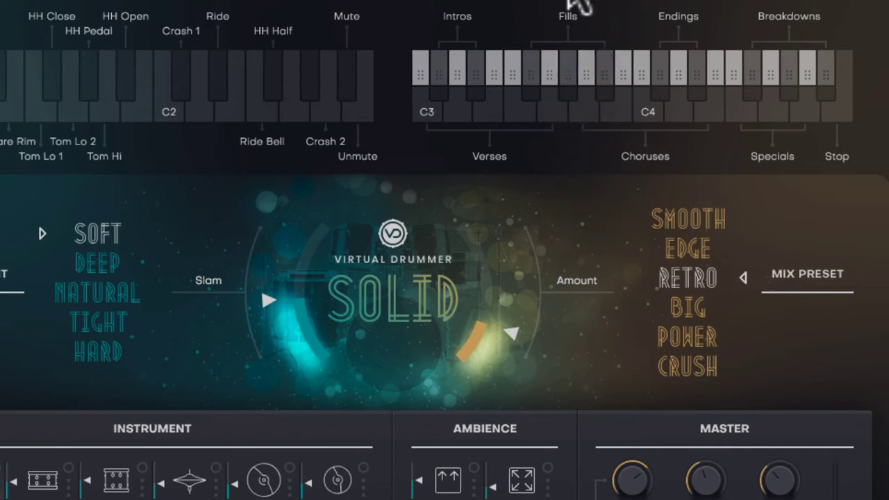
Step: Audition the G3 verse pattern with the Deep, Natural and Tight presets, and return to the Soft preset
{"action": "left_click", "coordinate": [101, 262]}
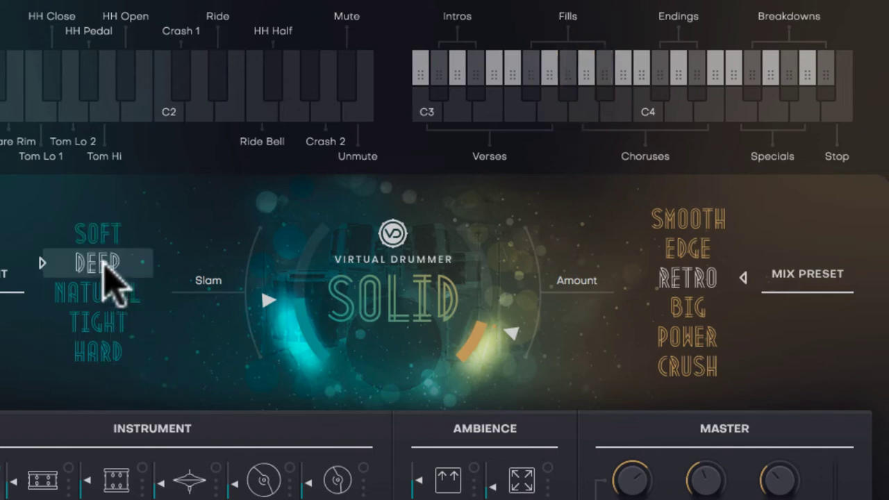
{"action": "left_click", "coordinate": [548, 108]}
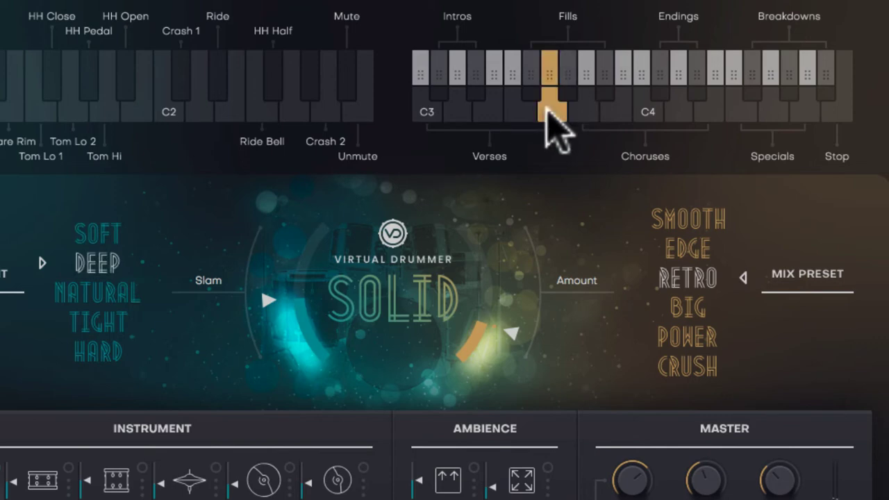
{"action": "left_click", "coordinate": [132, 292]}
{"action": "left_click", "coordinate": [545, 104]}
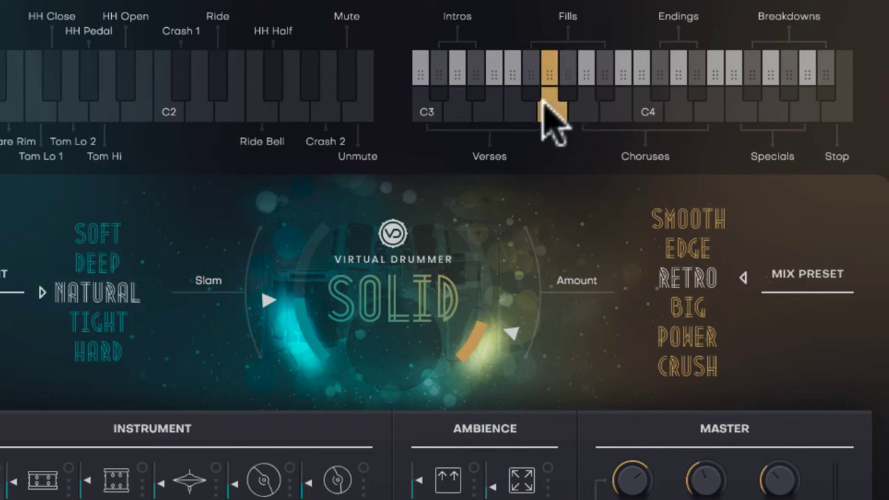
{"action": "left_click", "coordinate": [115, 320]}
{"action": "left_click", "coordinate": [549, 104]}
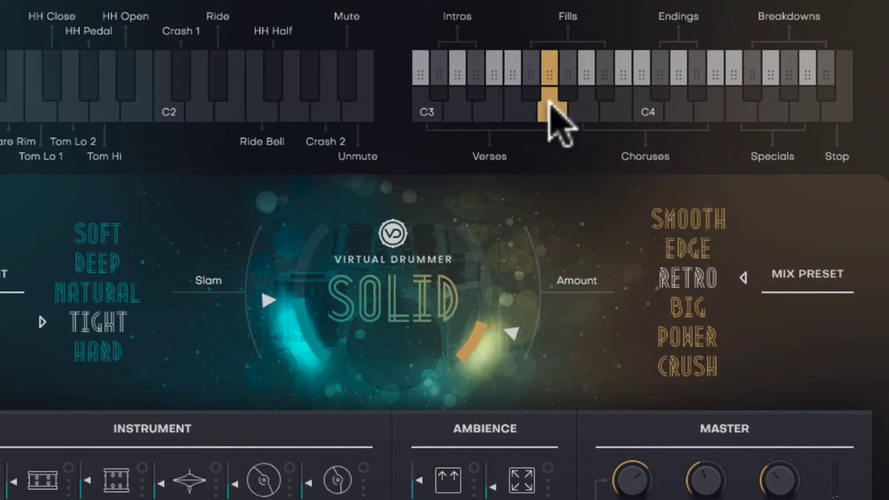
{"action": "left_click", "coordinate": [111, 232]}
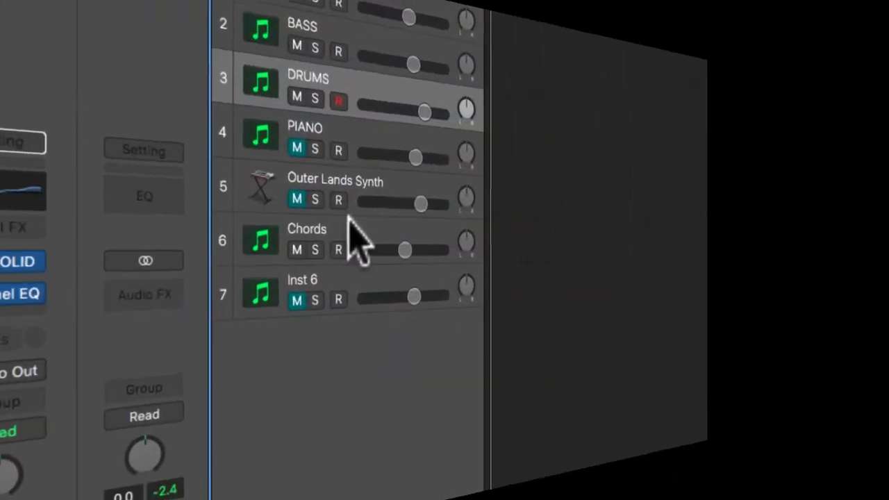
Step: Move the Chords track to the top of the track list and import the ABBA Dancing_Queen_Verse MIDI file onto it at bar 1
{"action": "left_click", "coordinate": [341, 239]}
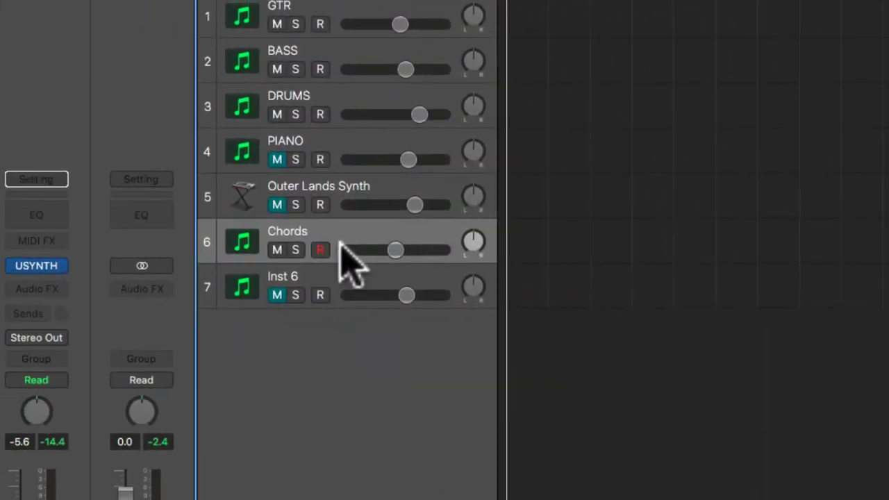
{"action": "left_click_drag", "start_coordinate": [345, 236], "coordinate": [340, 6]}
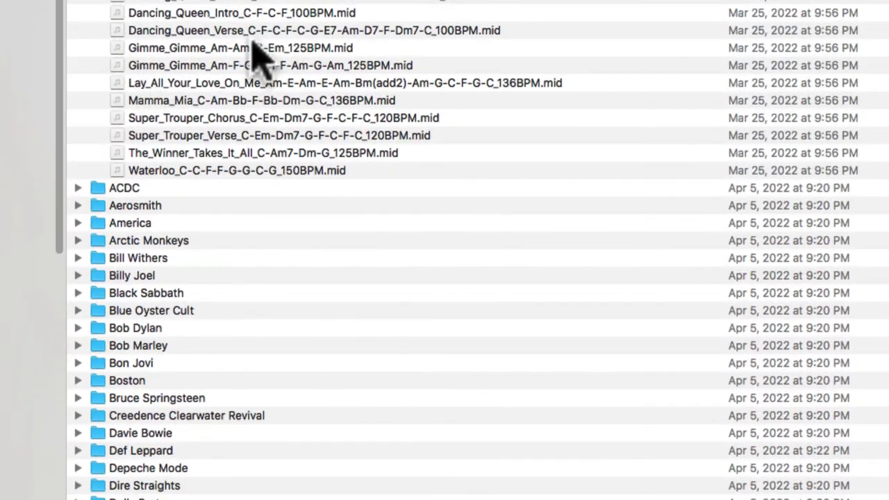
{"action": "left_click", "coordinate": [274, 32]}
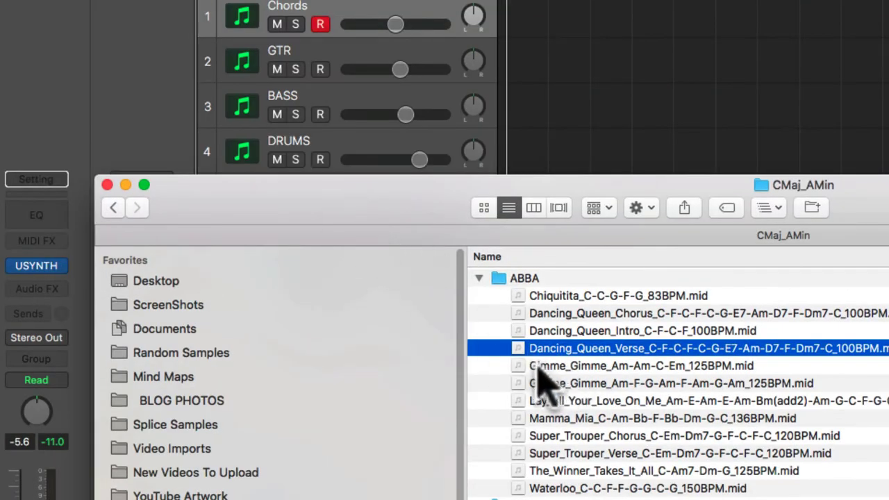
{"action": "left_click_drag", "start_coordinate": [554, 349], "coordinate": [511, 6]}
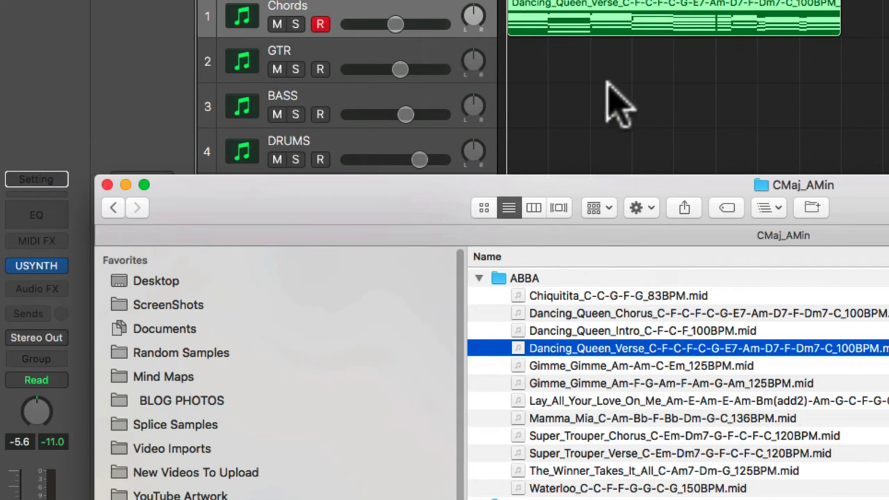
{"action": "left_click", "coordinate": [107, 185]}
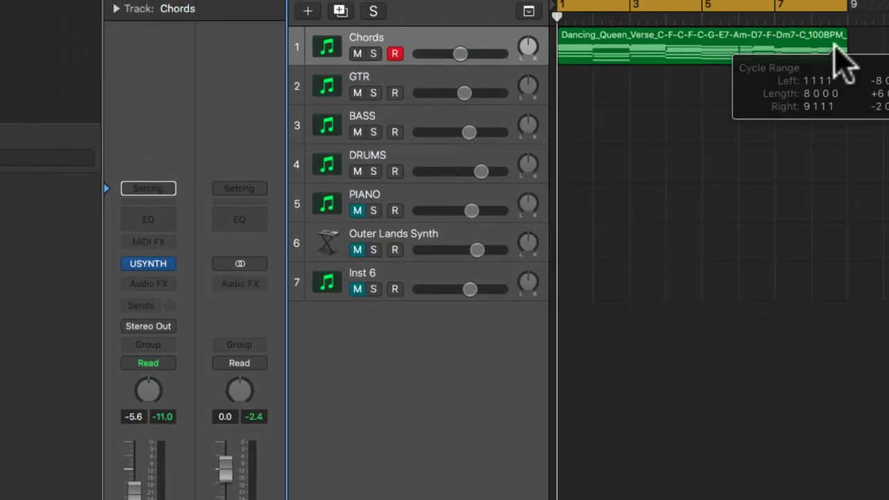
Step: Play the imported chord progression on the Chords track from the start and stop playback
{"action": "left_click", "coordinate": [482, 44]}
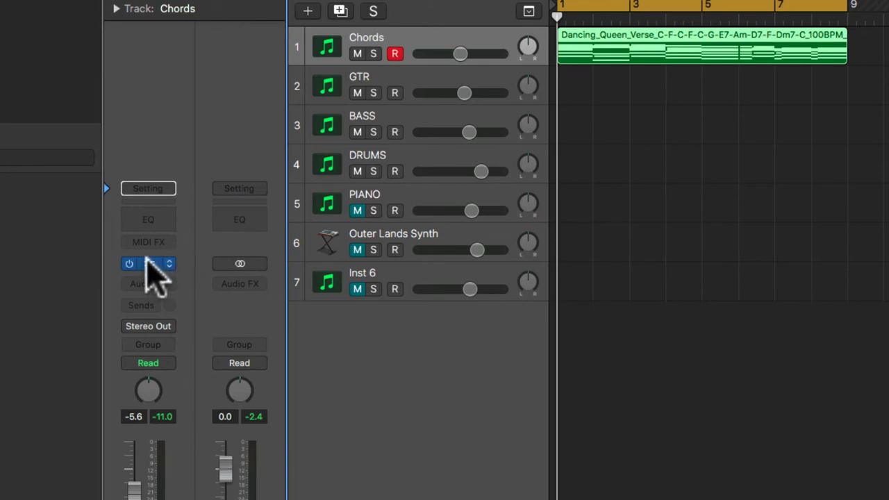
{"action": "key", "text": "space"}
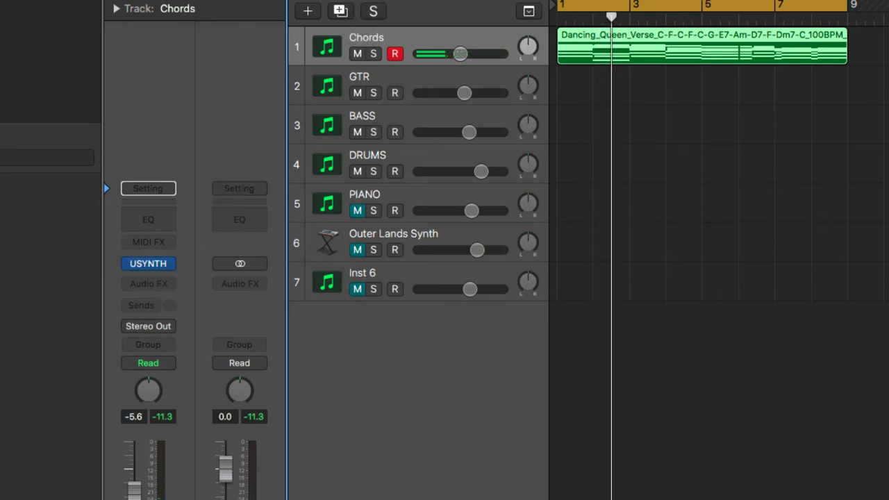
{"action": "key", "text": "Return"}
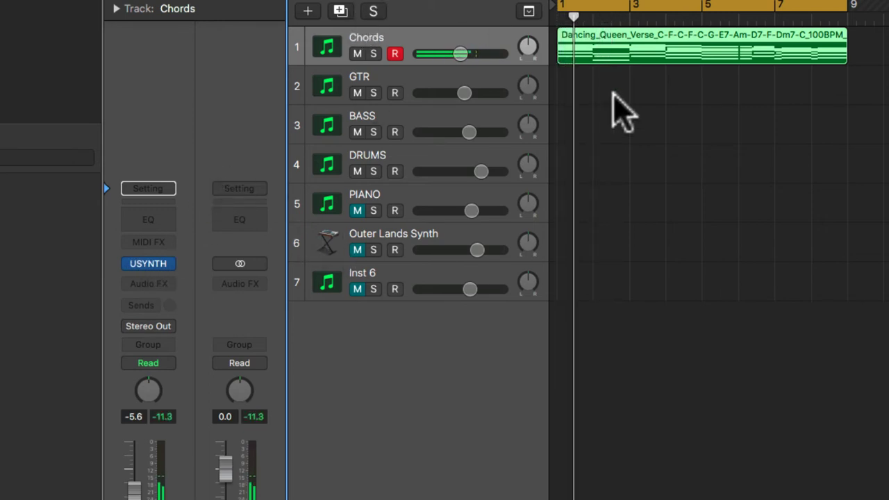
{"action": "key", "text": "t"}
{"action": "left_click", "coordinate": [653, 134]}
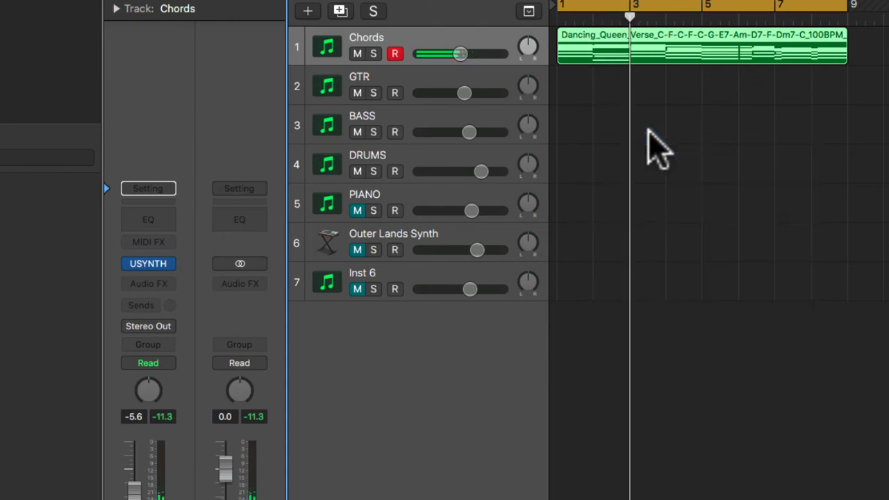
{"action": "key", "text": "space"}
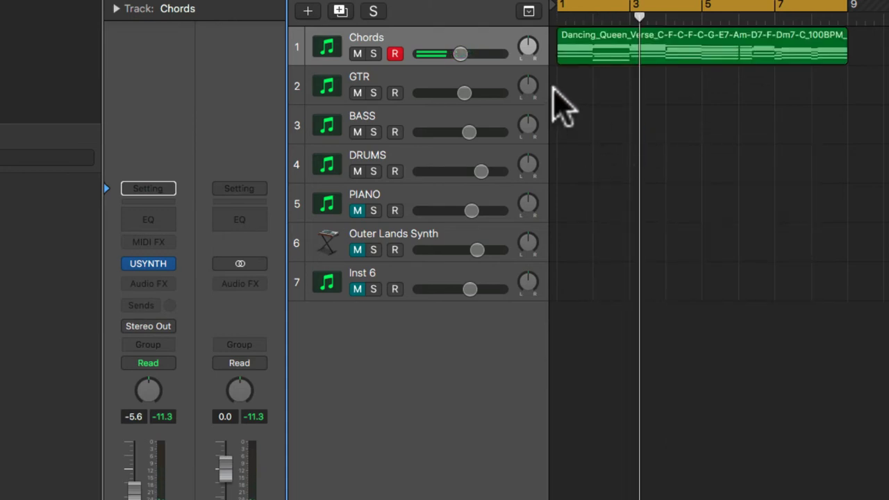
Step: Copy the Dancing_Queen_Verse region from the Chords track onto the GTR track at the same position
{"action": "left_click", "coordinate": [397, 82]}
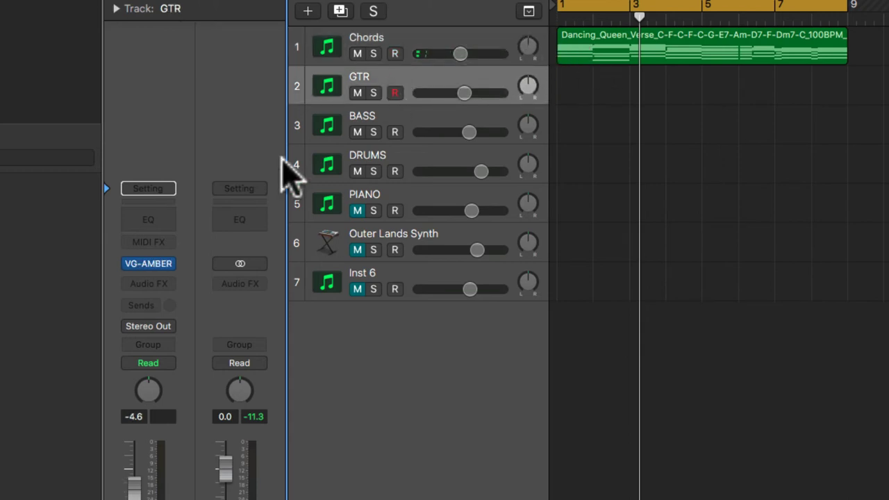
{"action": "mouse_move", "coordinate": [159, 259]}
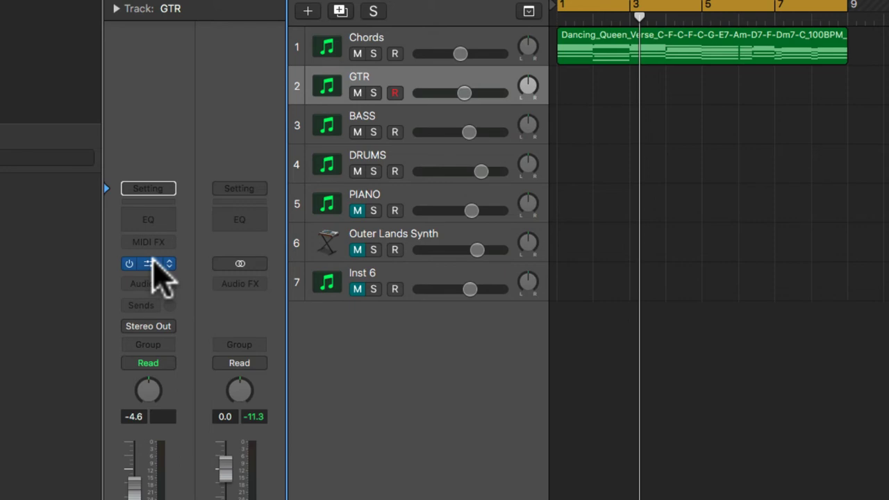
{"action": "left_click", "coordinate": [640, 57]}
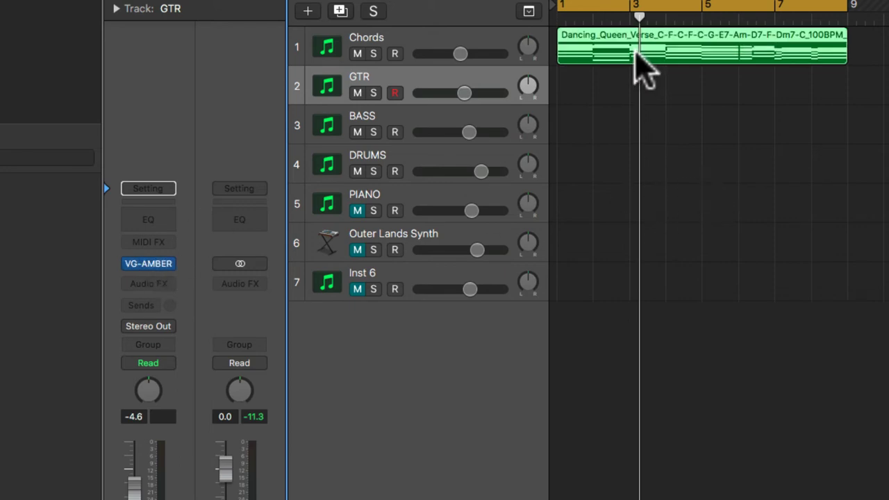
{"action": "left_click_drag", "start_coordinate": [635, 54], "coordinate": [636, 84], "text": "alt"}
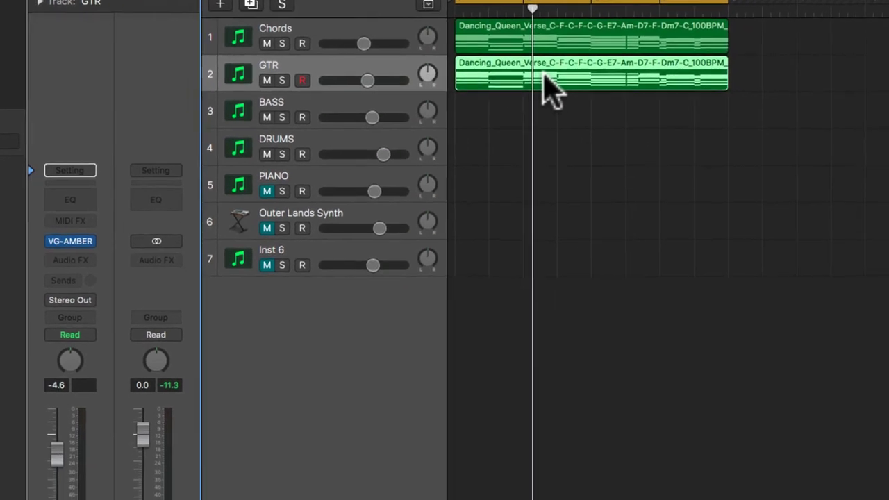
Step: Open the GTR region's notes in an enlarged piano roll and examine the chord voicings across all eight bars
{"action": "double_click", "coordinate": [647, 86]}
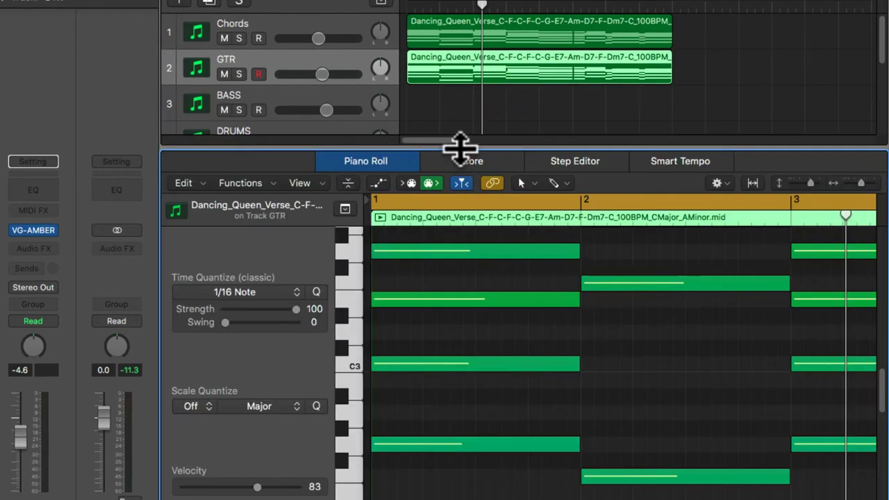
{"action": "left_click_drag", "start_coordinate": [460, 147], "coordinate": [452, 21]}
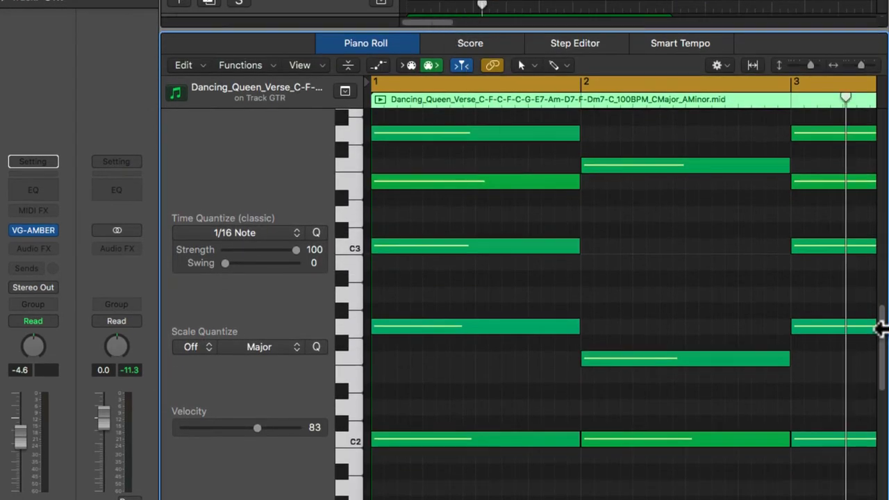
{"action": "left_click_drag", "start_coordinate": [880, 339], "coordinate": [883, 287]}
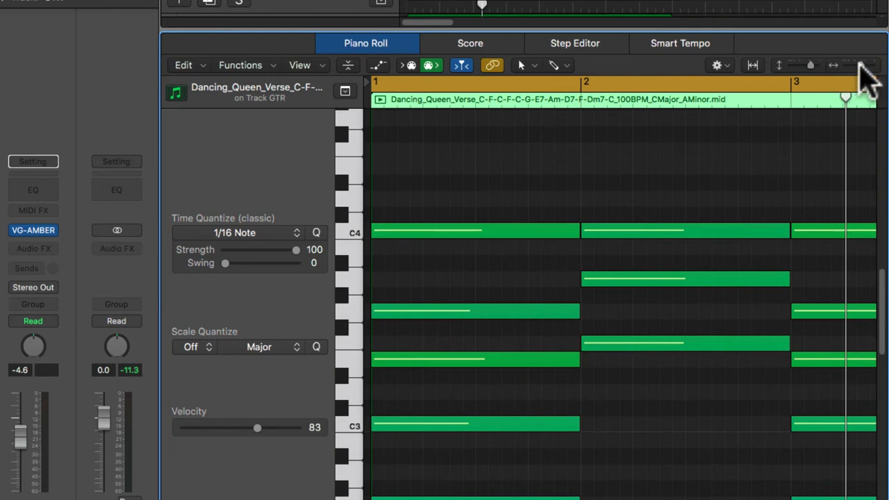
{"action": "left_click_drag", "start_coordinate": [857, 69], "coordinate": [852, 68]}
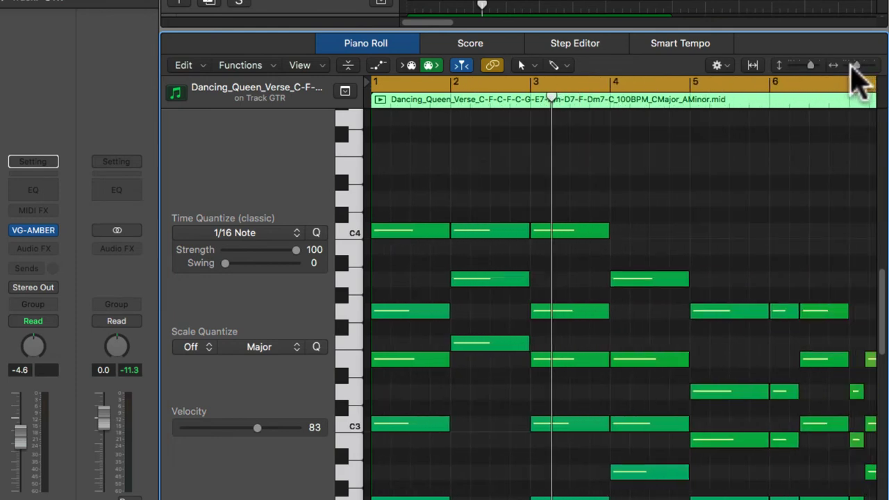
{"action": "scroll", "coordinate": [528, 337], "scroll_direction": "down", "scroll_amount": 3}
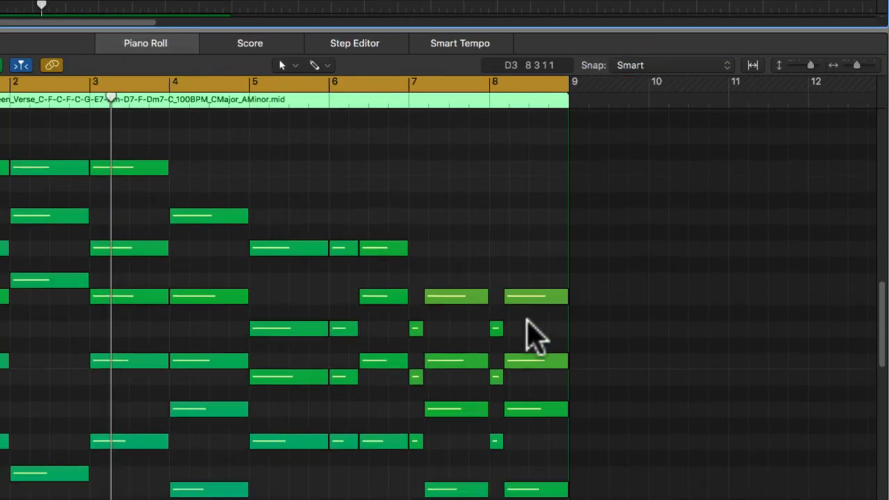
{"action": "scroll", "coordinate": [528, 336], "scroll_direction": "down", "scroll_amount": 2}
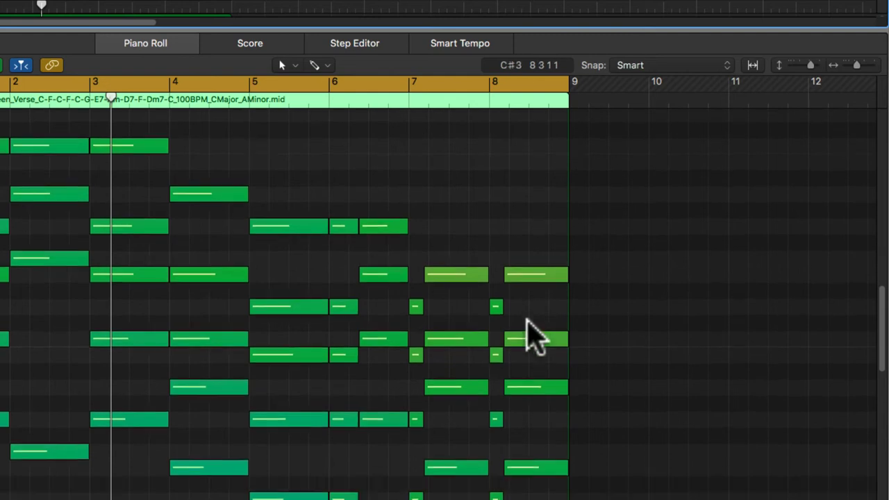
{"action": "scroll", "coordinate": [527, 337], "scroll_direction": "down", "scroll_amount": 3}
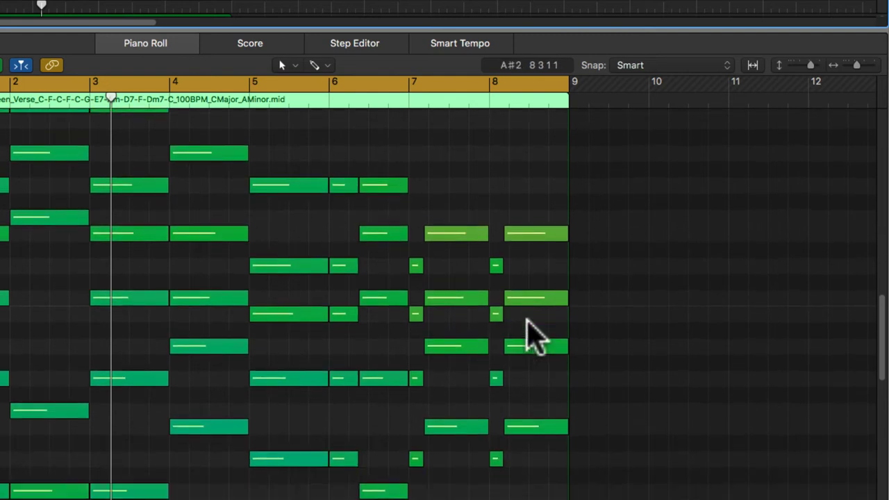
{"action": "scroll", "coordinate": [531, 337], "scroll_direction": "down", "scroll_amount": 3}
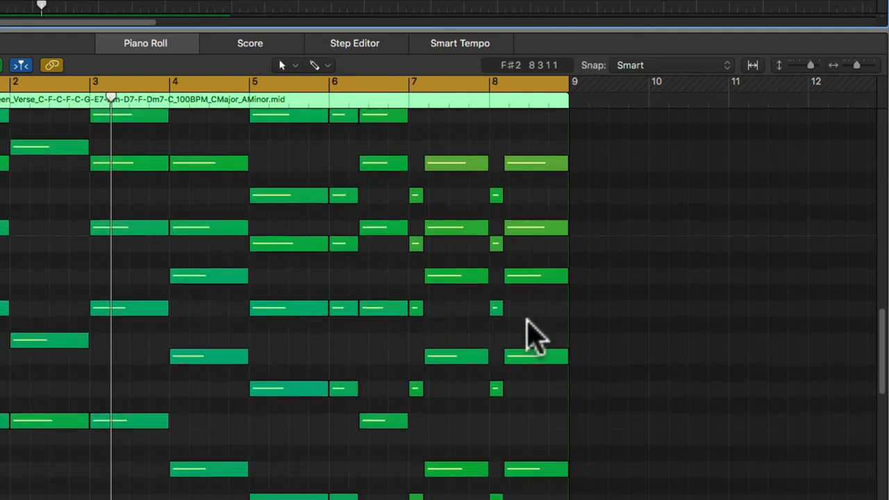
Step: Delete the lowest-octave bass notes from the GTR region's chords and close the piano roll
{"action": "scroll", "coordinate": [527, 337], "scroll_direction": "down", "scroll_amount": 3}
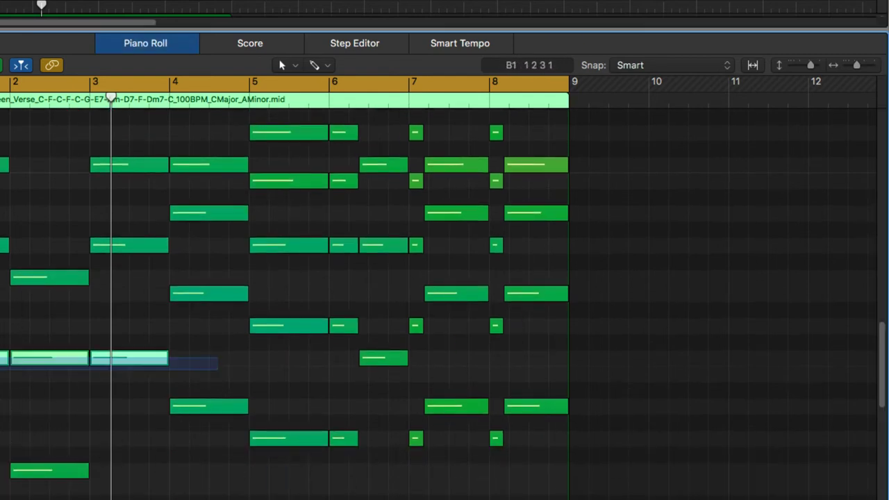
{"action": "scroll", "coordinate": [59, 421], "scroll_direction": "down", "scroll_amount": 10}
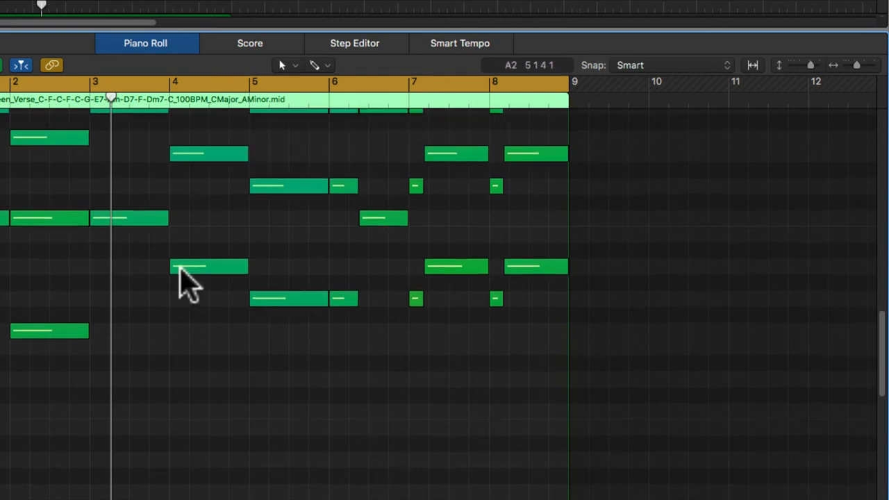
{"action": "left_click_drag", "start_coordinate": [725, 212], "coordinate": [3, 366]}
{"action": "scroll", "coordinate": [486, 456], "scroll_direction": "up", "scroll_amount": 15}
{"action": "scroll", "coordinate": [633, 455], "scroll_direction": "down", "scroll_amount": 3}
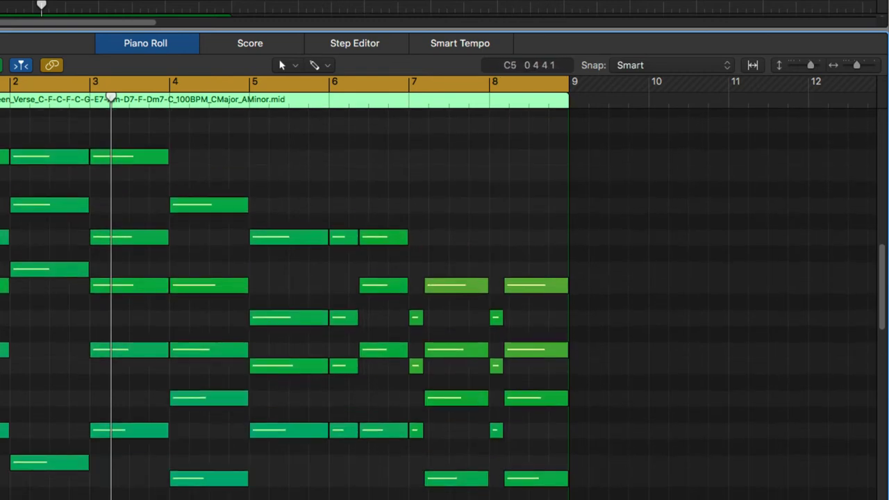
{"action": "left_click_drag", "start_coordinate": [55, 146], "coordinate": [55, 486]}
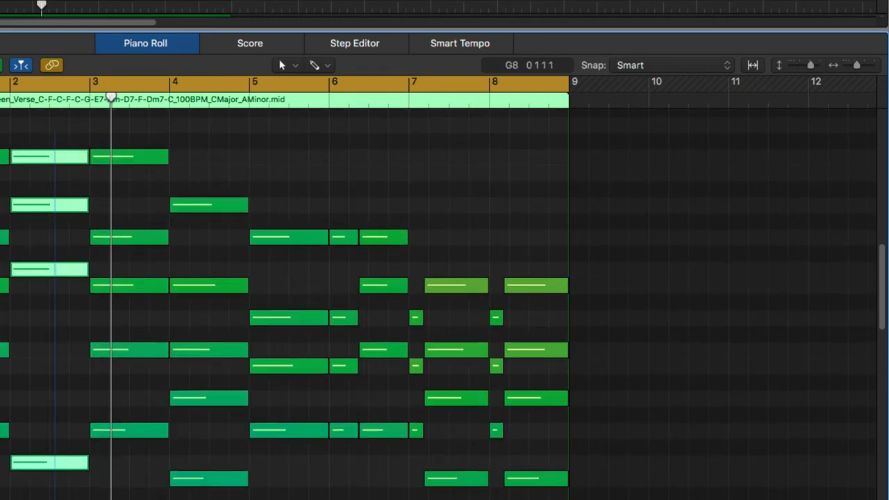
{"action": "left_click", "coordinate": [139, 167], "text": "shift"}
{"action": "key", "text": "Delete"}
{"action": "key", "text": "e"}
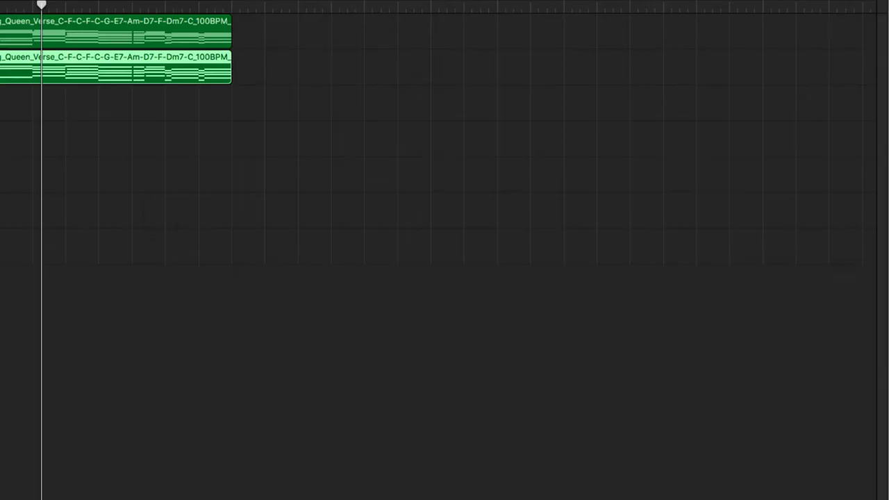
Step: Reopen the GTR region's notes in the piano roll, compare them with the VG-AMBER chord range, and select all of them
{"action": "key", "text": "v"}
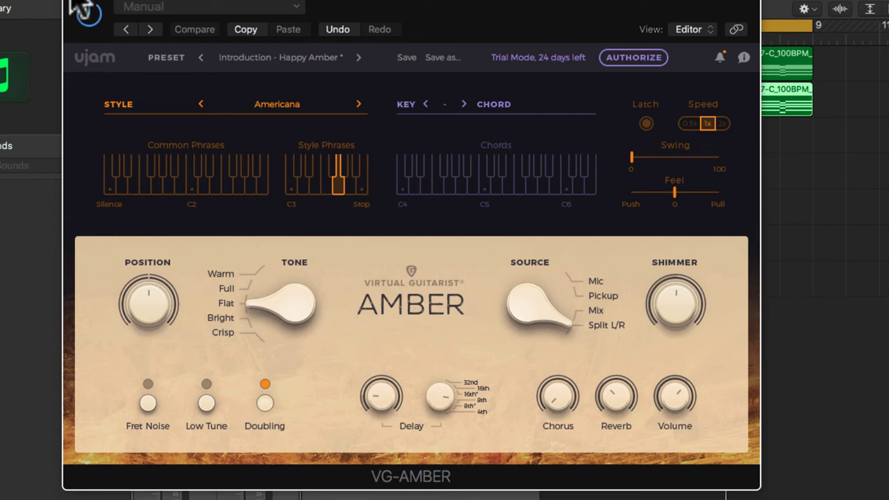
{"action": "left_click", "coordinate": [108, 4]}
{"action": "double_click", "coordinate": [628, 106]}
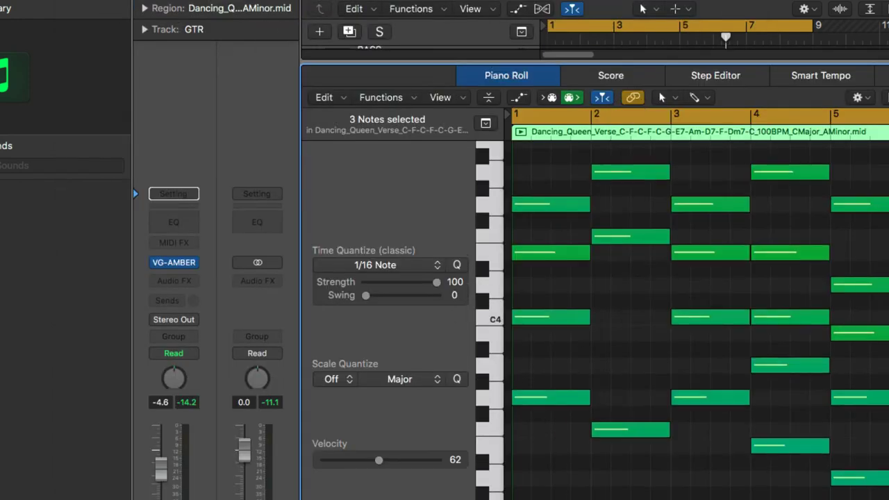
{"action": "left_click", "coordinate": [660, 447]}
{"action": "key", "text": "z"}
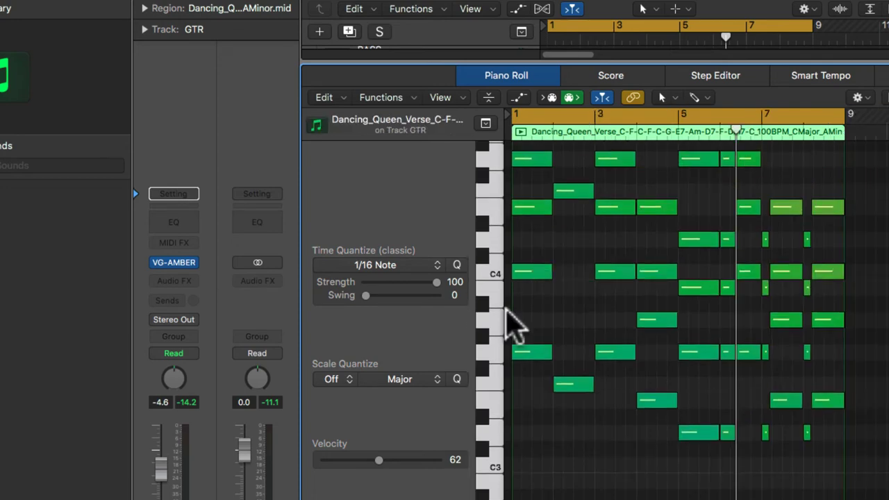
{"action": "left_click", "coordinate": [174, 262]}
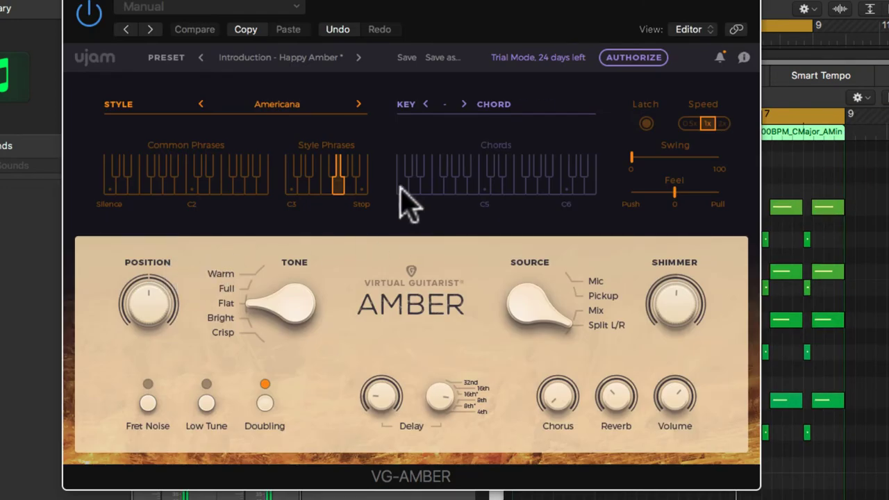
{"action": "left_click", "coordinate": [69, 3]}
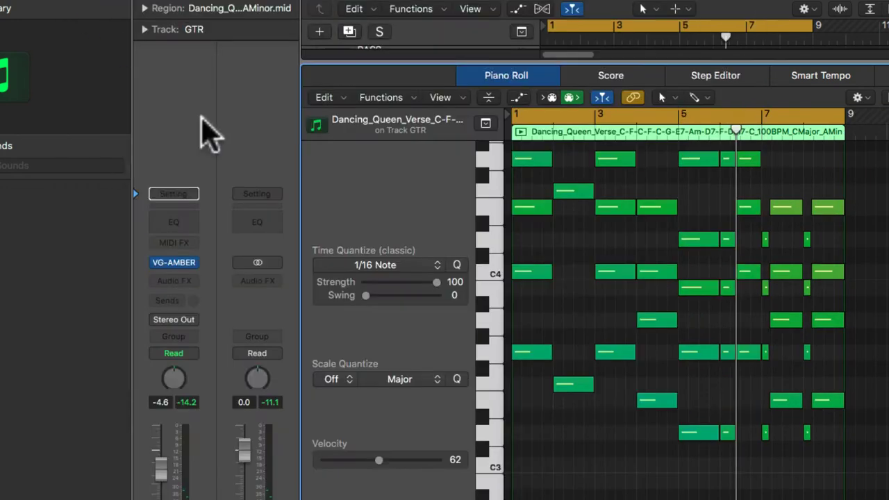
{"action": "key", "text": "super+a"}
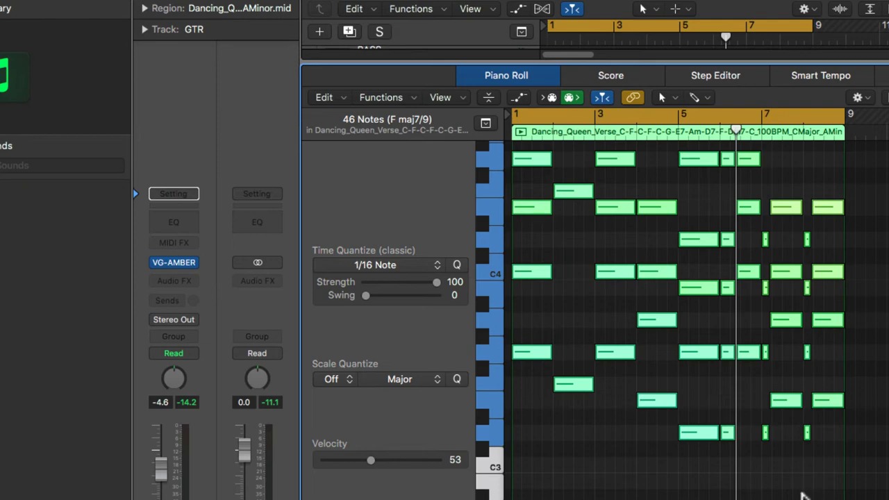
Step: Close the piano roll, copy the GTR region onto the BASS track at the same position, and check the VB-ROYAL bass instrument
{"action": "key", "text": "p"}
{"action": "left_click_drag", "start_coordinate": [593, 111], "coordinate": [591, 133]}
{"action": "left_click", "coordinate": [410, 128]}
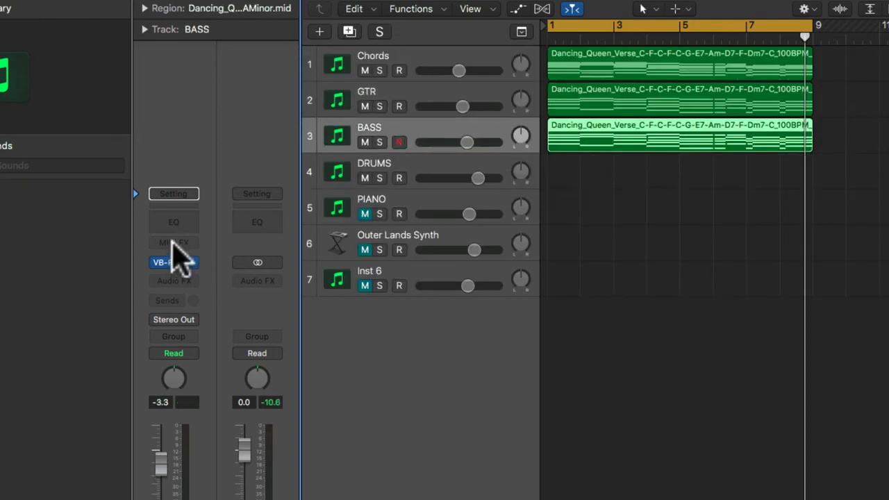
{"action": "left_click", "coordinate": [174, 264]}
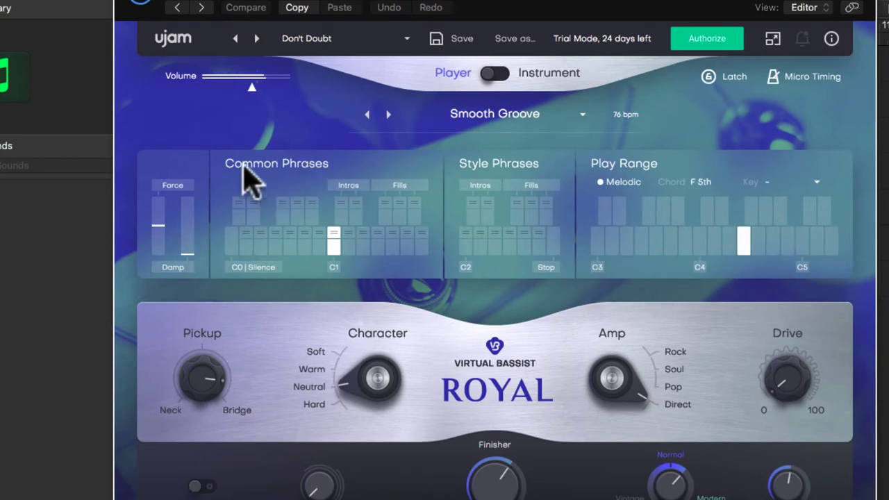
{"action": "key", "text": "super+w"}
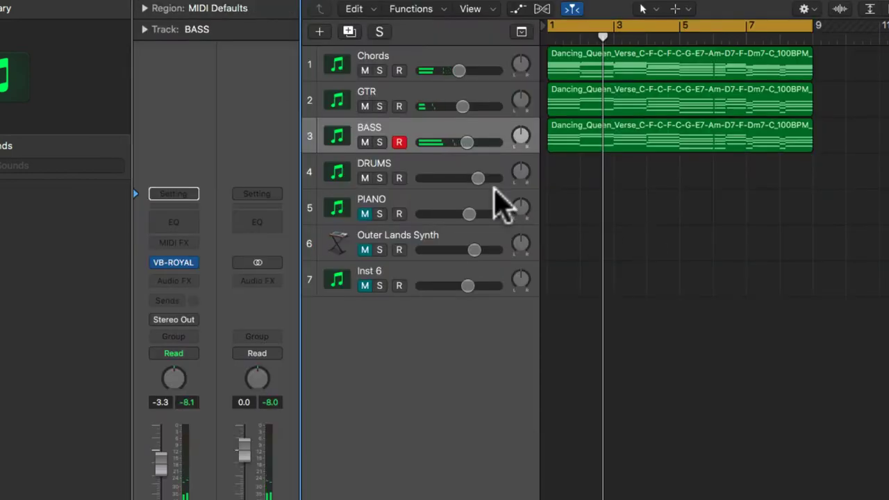
Step: Open VD-SOLID on the DRUMS track, audition its verse phrases, and place a verse pattern on the track at bar 1
{"action": "left_click", "coordinate": [422, 175]}
{"action": "mouse_move", "coordinate": [175, 260]}
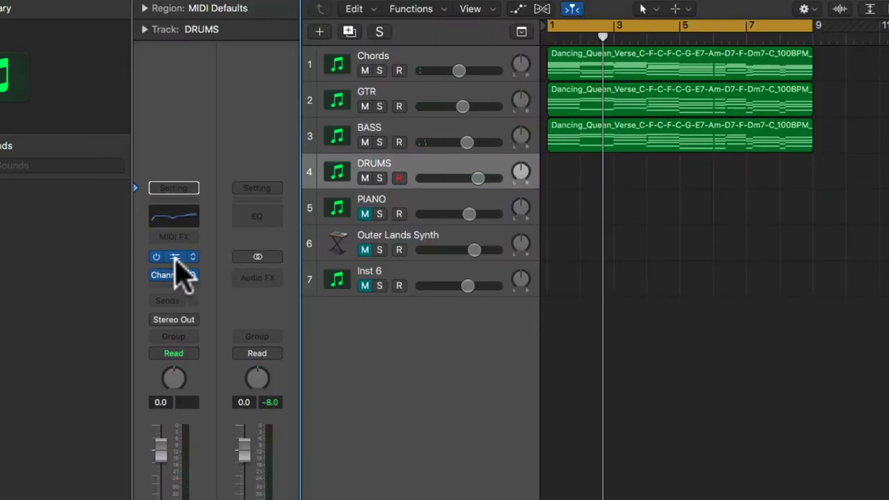
{"action": "left_click", "coordinate": [175, 258]}
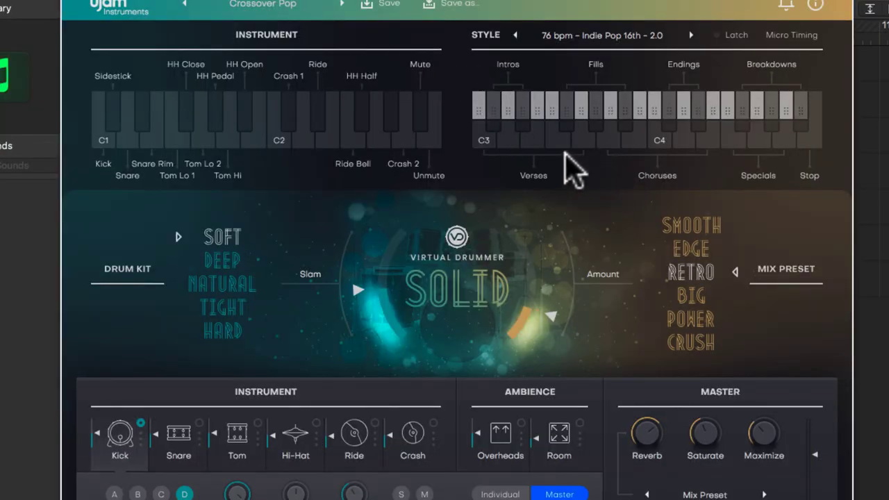
{"action": "left_click", "coordinate": [532, 136]}
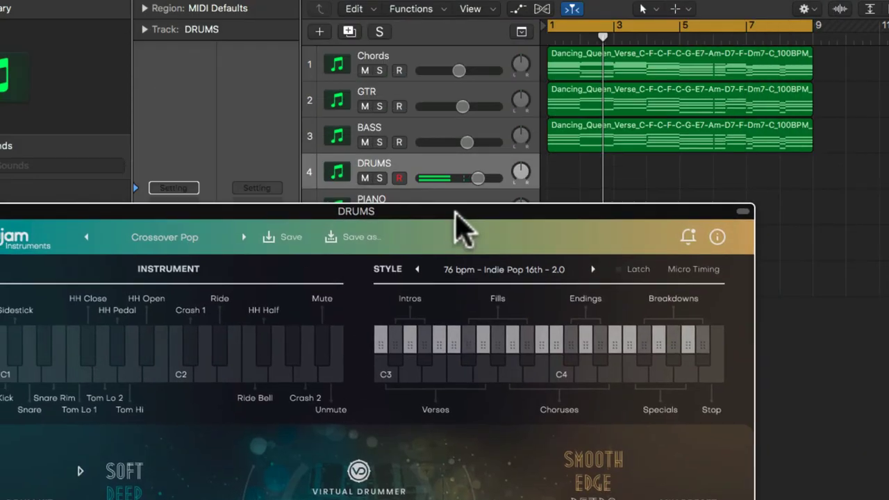
{"action": "left_click", "coordinate": [540, 110]}
{"action": "left_click_drag", "start_coordinate": [512, 274], "coordinate": [550, 168]}
Step: Audition VD-SOLID fill phrases, place one on the DRUMS track at bar 8, and shorten it to one bar
{"action": "left_click", "coordinate": [469, 341]}
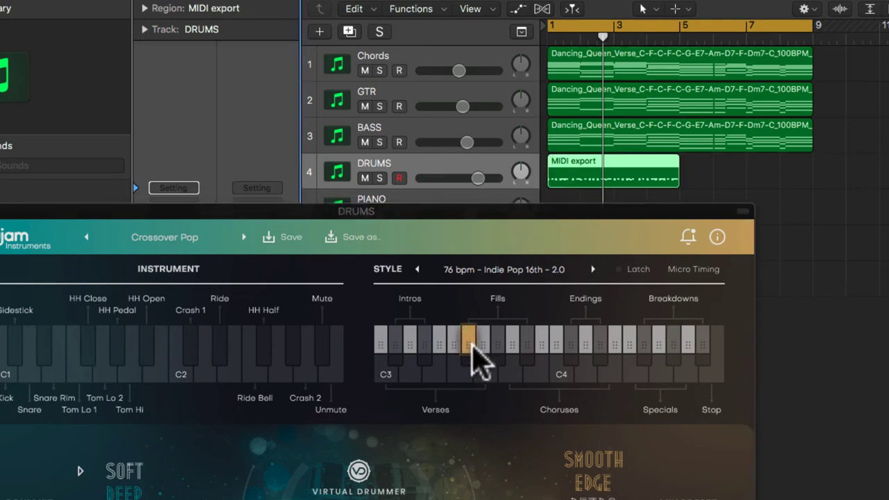
{"action": "left_click", "coordinate": [468, 344]}
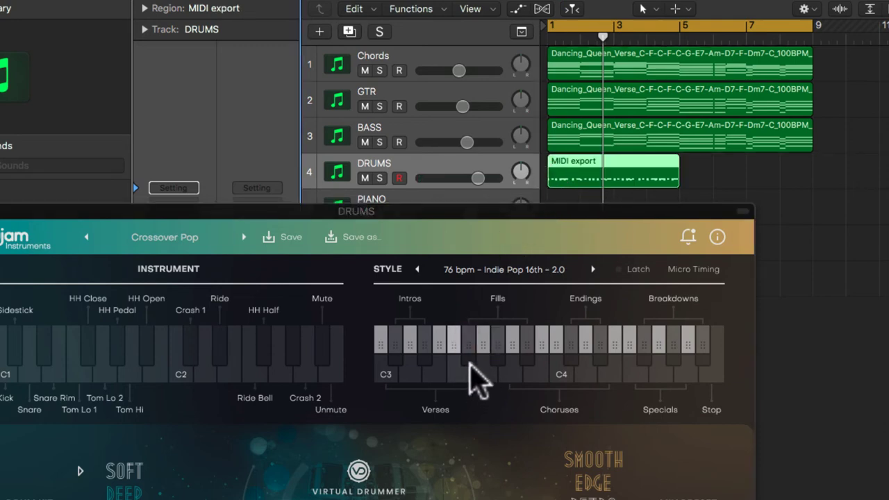
{"action": "left_click", "coordinate": [527, 351]}
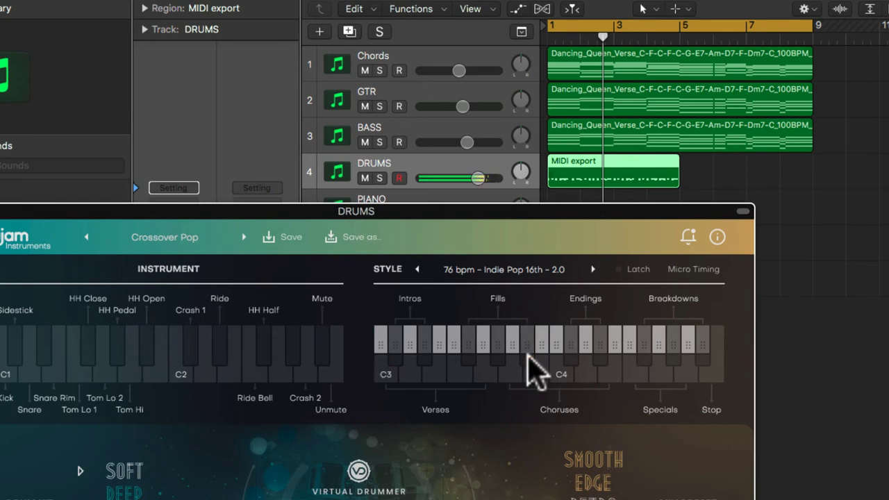
{"action": "left_click_drag", "start_coordinate": [528, 357], "coordinate": [776, 168]}
{"action": "left_click_drag", "start_coordinate": [776, 170], "coordinate": [813, 179]}
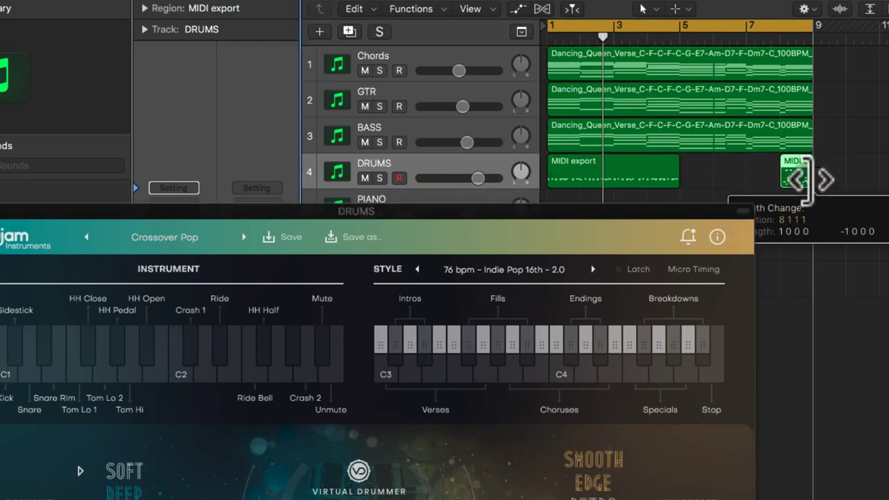
Step: Extend the verse drum region up to the fill at bar 8 and close the drum instrument
{"action": "left_click", "coordinate": [677, 180]}
{"action": "key", "text": "shift+backslash"}
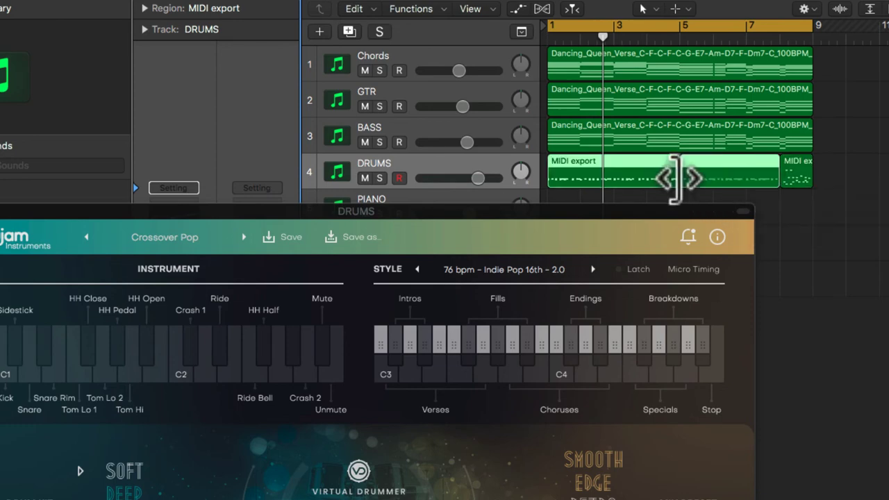
{"action": "left_click", "coordinate": [739, 198]}
{"action": "left_click_drag", "start_coordinate": [490, 212], "coordinate": [534, 43]}
{"action": "left_click", "coordinate": [64, 35]}
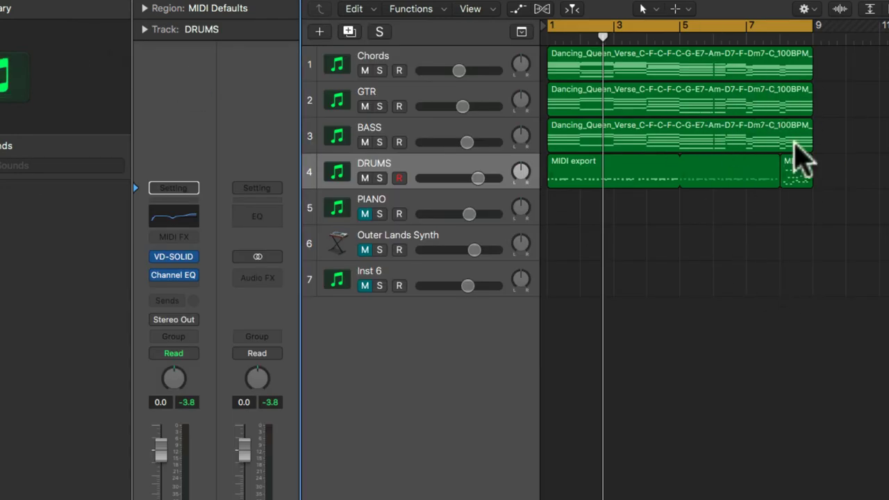
Step: Play the arrangement from bar 1 while trying VG-AMBER common and style phrases, settling on style phrase F3, and advance the preset
{"action": "left_click", "coordinate": [423, 101]}
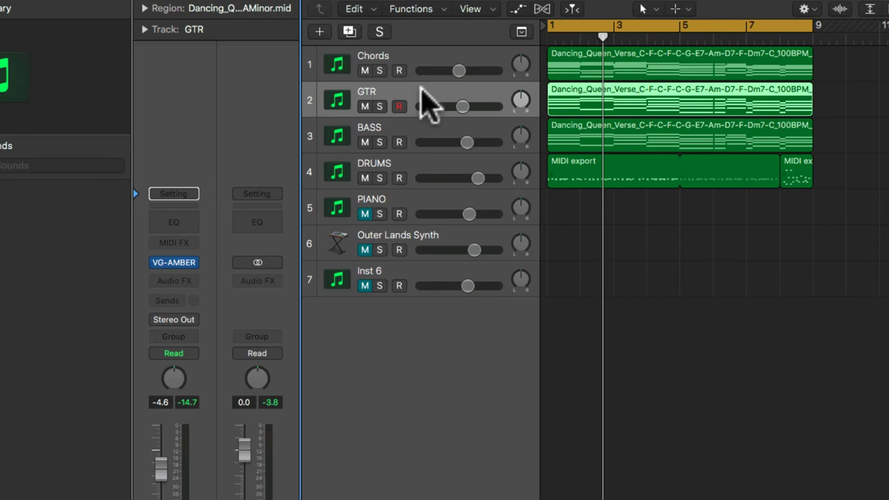
{"action": "key", "text": "Return"}
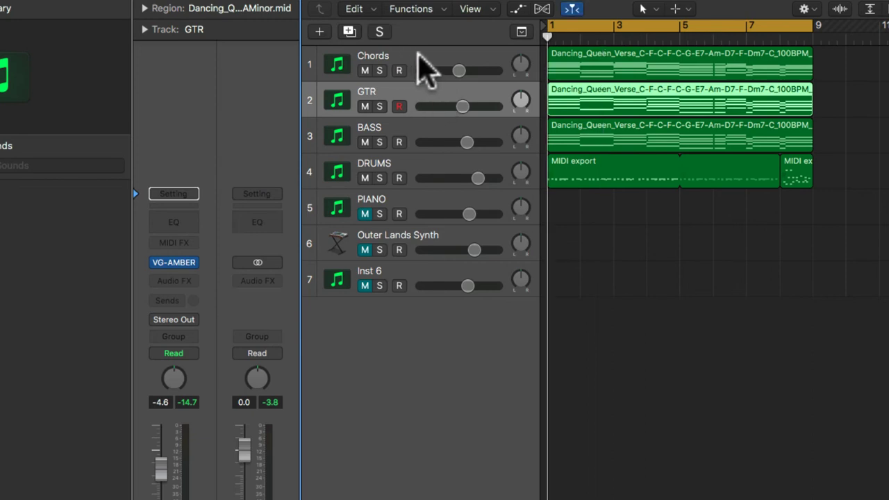
{"action": "left_click", "coordinate": [421, 64]}
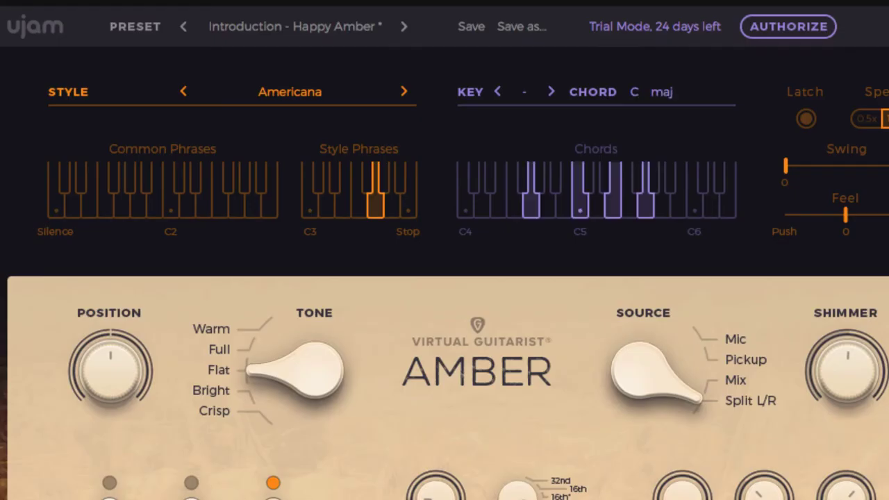
{"action": "left_click", "coordinate": [341, 199]}
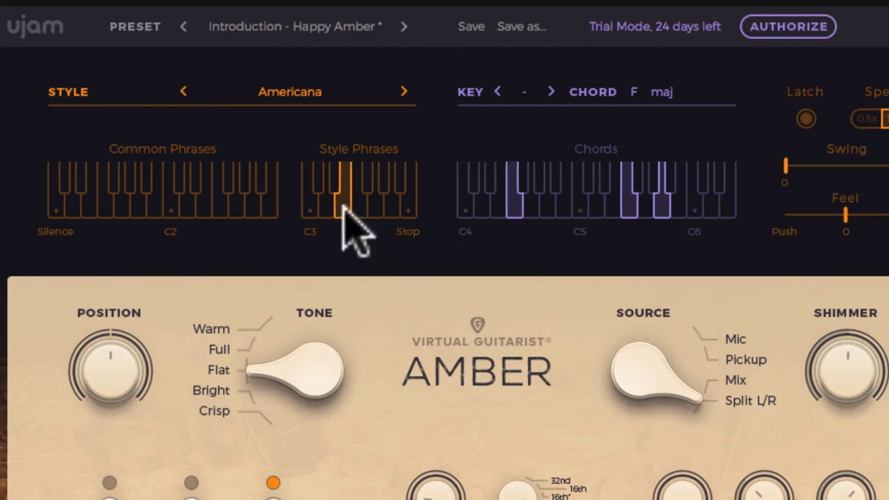
{"action": "left_click", "coordinate": [185, 207]}
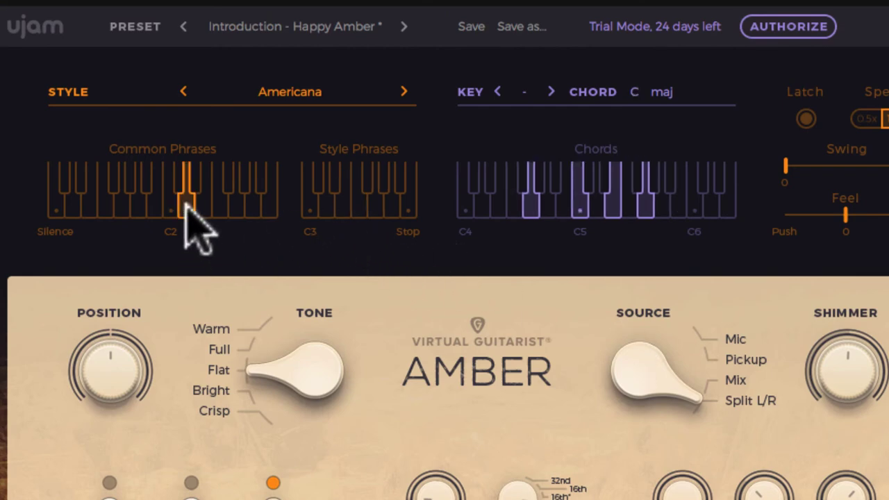
{"action": "left_click", "coordinate": [357, 207]}
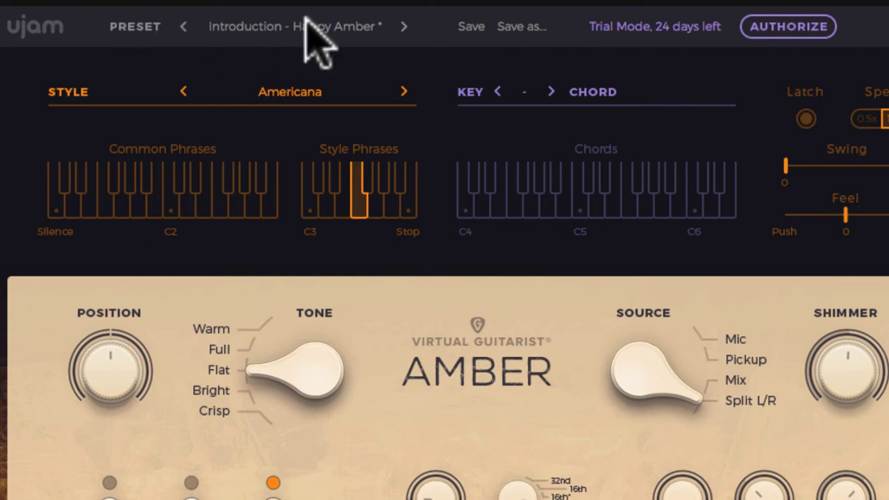
{"action": "left_click", "coordinate": [403, 26]}
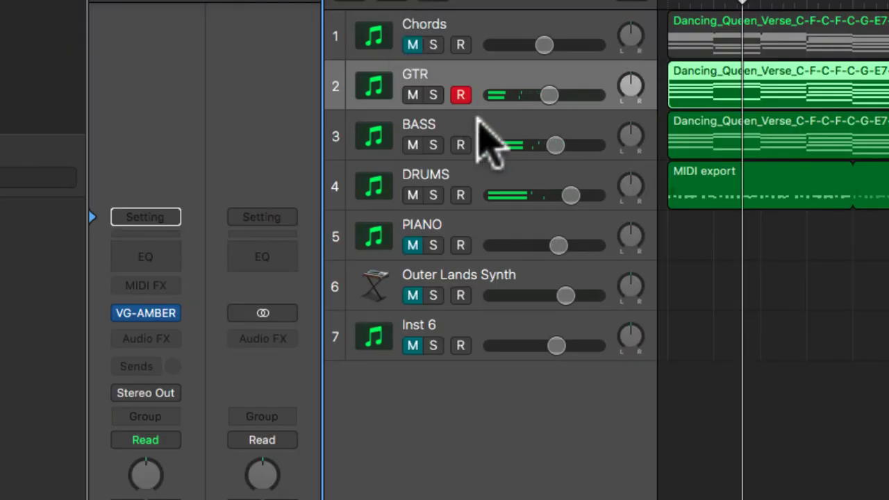
Step: Open VB-ROYAL on the BASS track, browse presets such as It Takes Ballads and La Bamba Bassa, and choose style phrase F2
{"action": "left_click", "coordinate": [478, 141]}
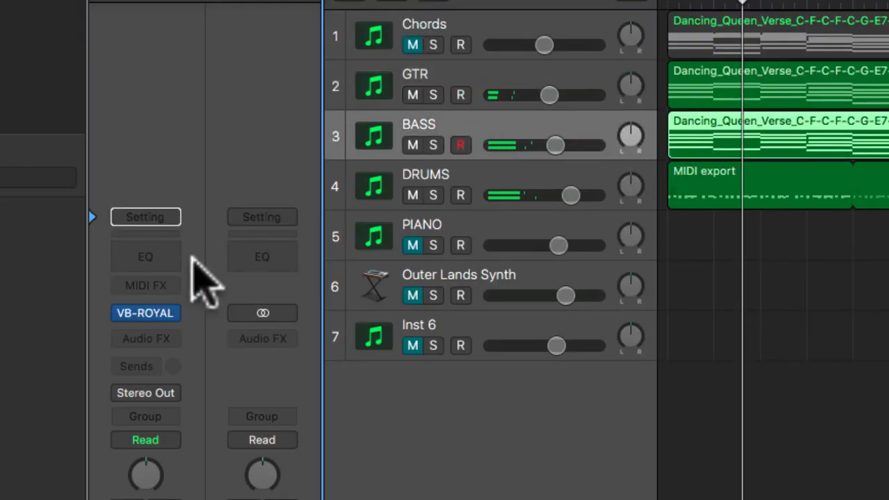
{"action": "left_click", "coordinate": [146, 313]}
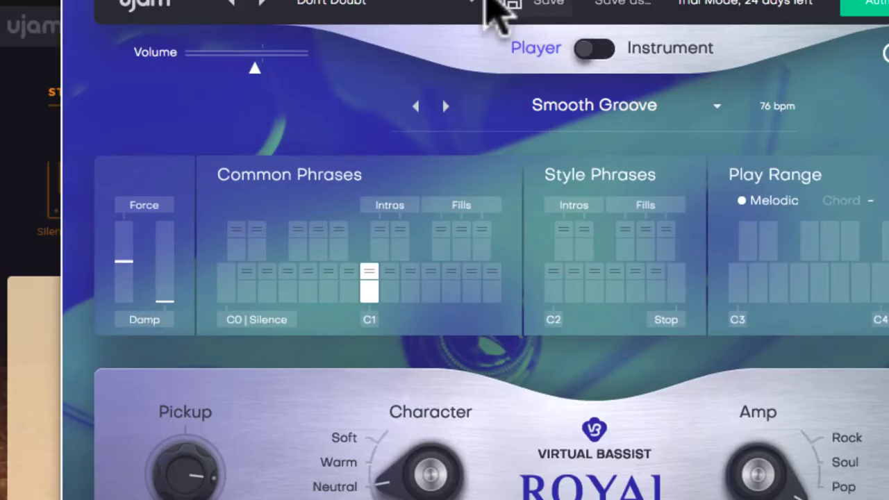
{"action": "left_click", "coordinate": [263, 3]}
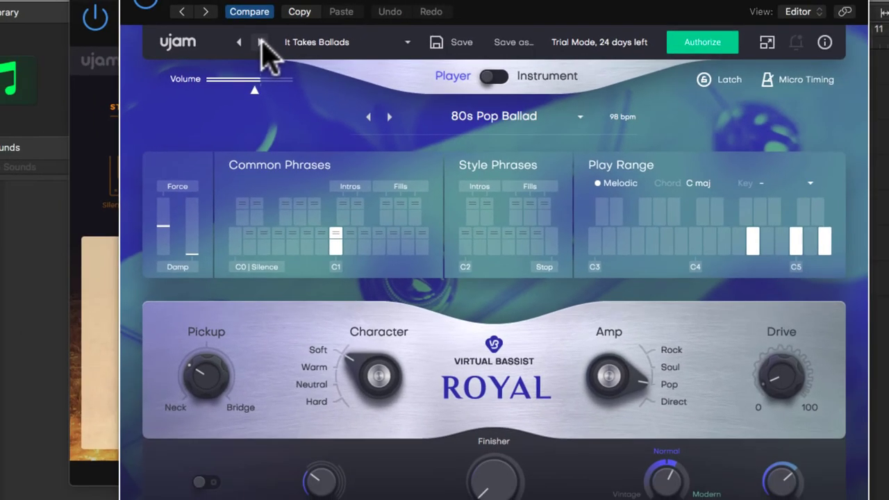
{"action": "left_click", "coordinate": [263, 2]}
{"action": "left_click", "coordinate": [508, 248]}
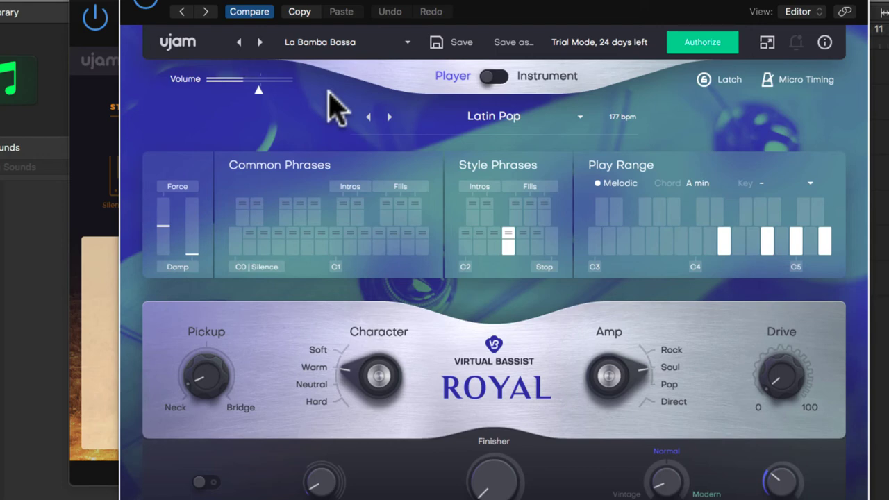
Step: Continue through the bass presets to Simply Bass, choose its D2 style phrase, and close the bass instrument
{"action": "left_click", "coordinate": [260, 43]}
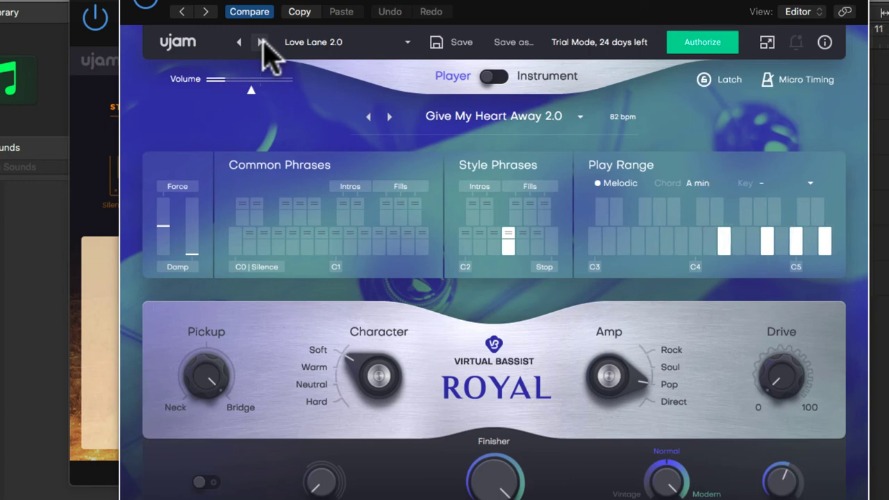
{"action": "left_click", "coordinate": [260, 42]}
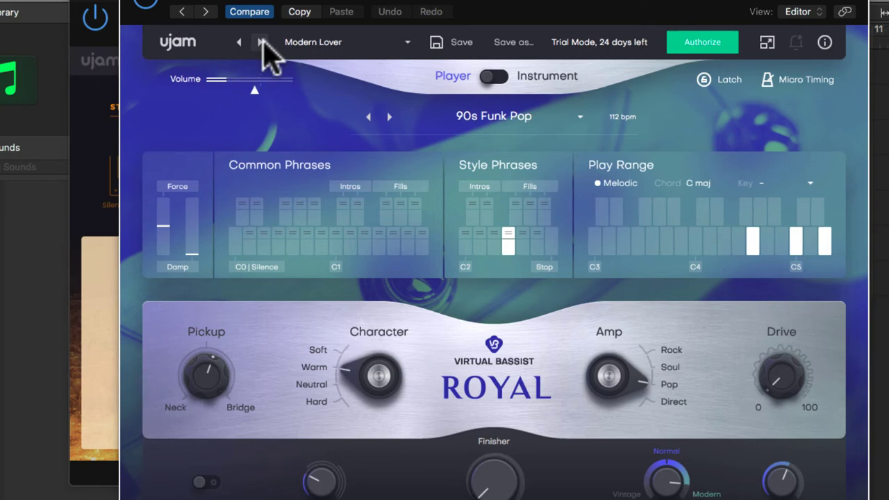
{"action": "left_click", "coordinate": [261, 43]}
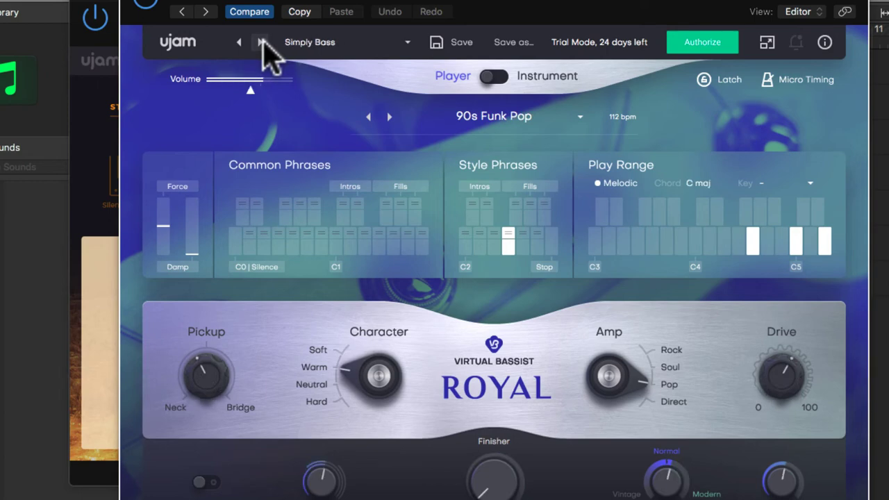
{"action": "left_click", "coordinate": [480, 247]}
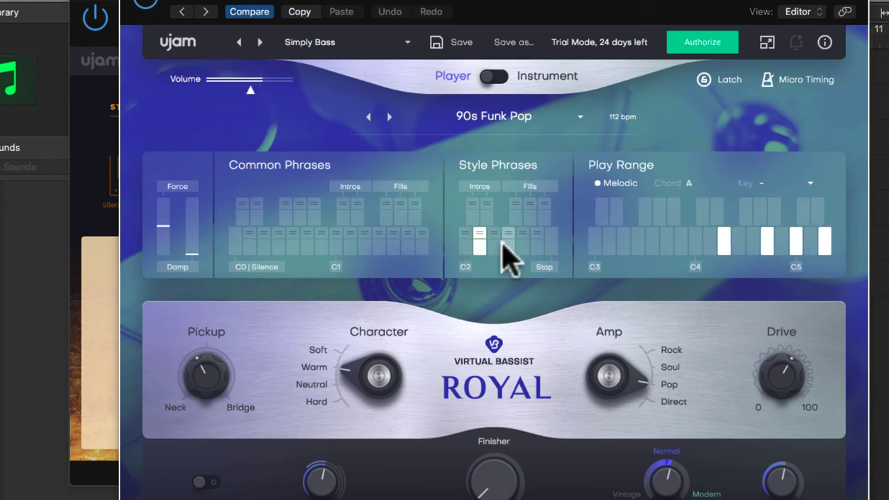
{"action": "key", "text": "super+w"}
Step: Open VD-SOLID on the DRUMS track, browse presets through Honey Funk to Indie Disco, and audition a verse pattern
{"action": "left_click", "coordinate": [425, 210]}
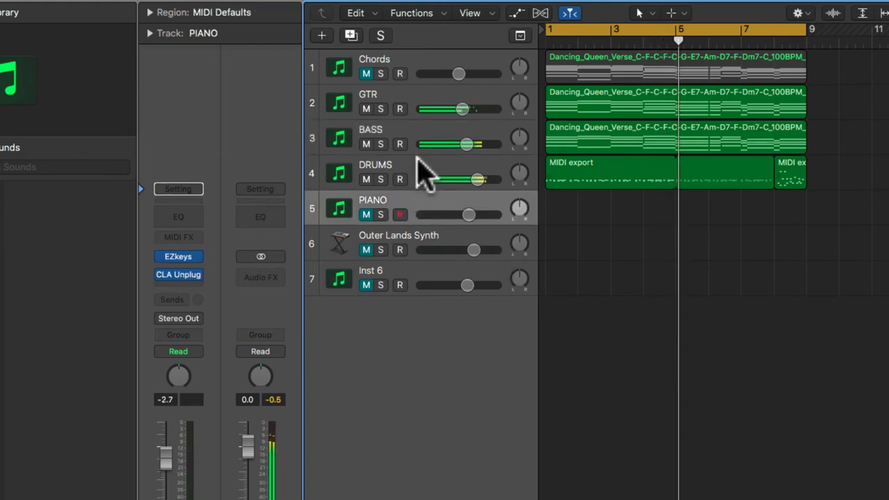
{"action": "left_click", "coordinate": [423, 167]}
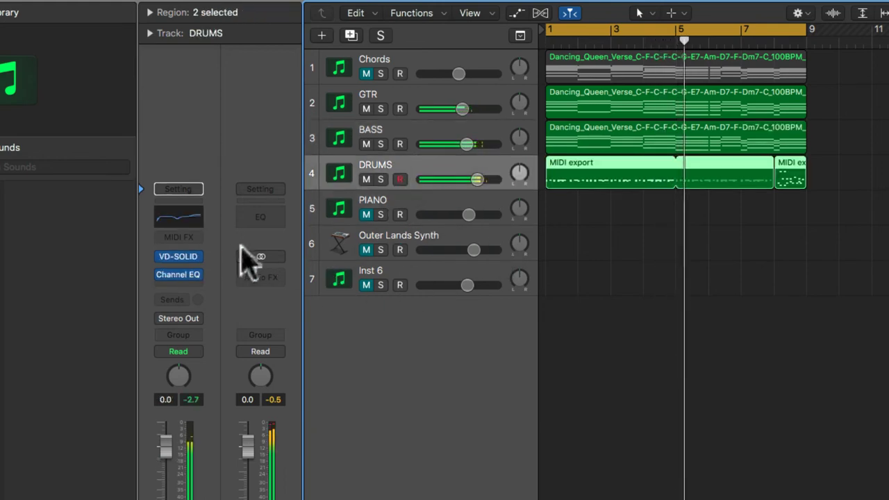
{"action": "left_click", "coordinate": [188, 256]}
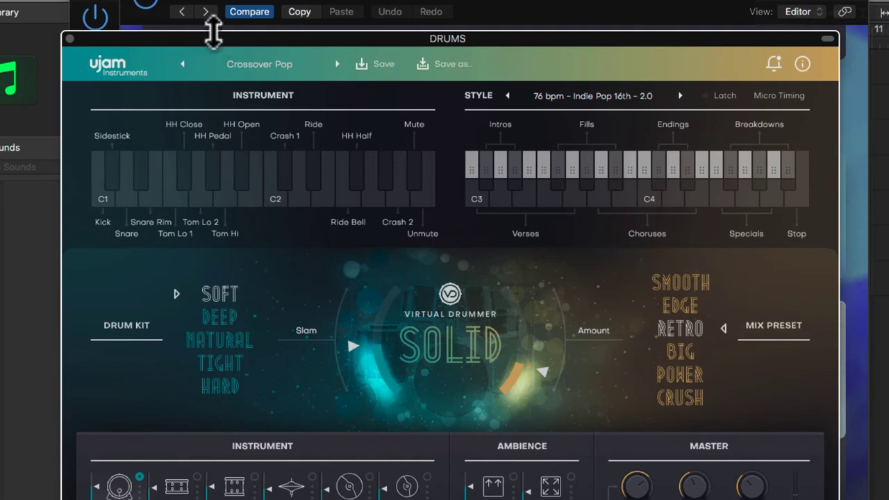
{"action": "left_click_drag", "start_coordinate": [221, 14], "coordinate": [255, 0]}
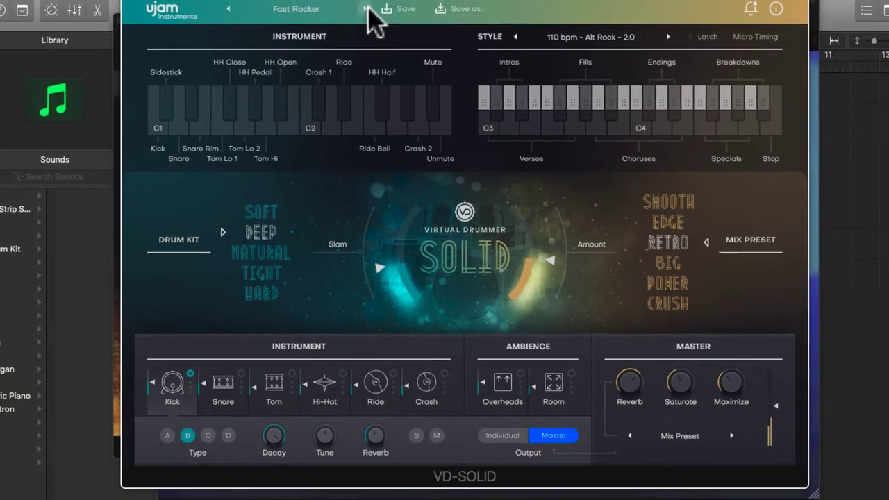
{"action": "left_click", "coordinate": [358, 0]}
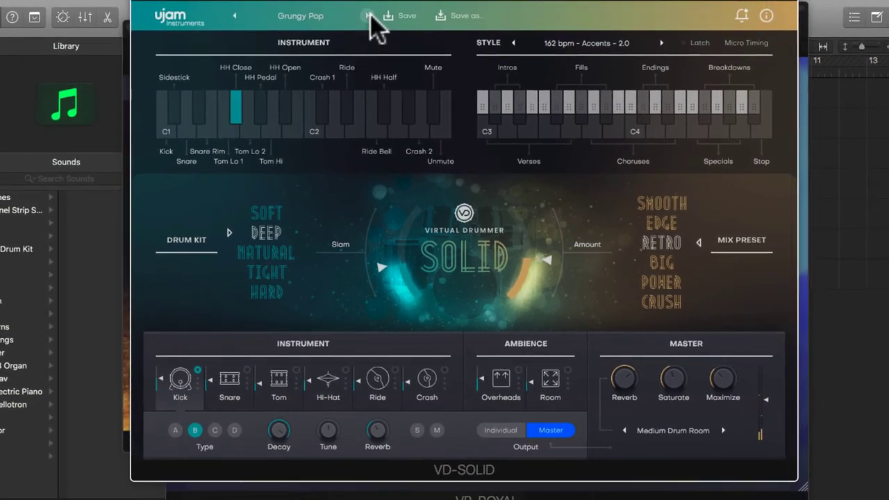
{"action": "left_click", "coordinate": [369, 15]}
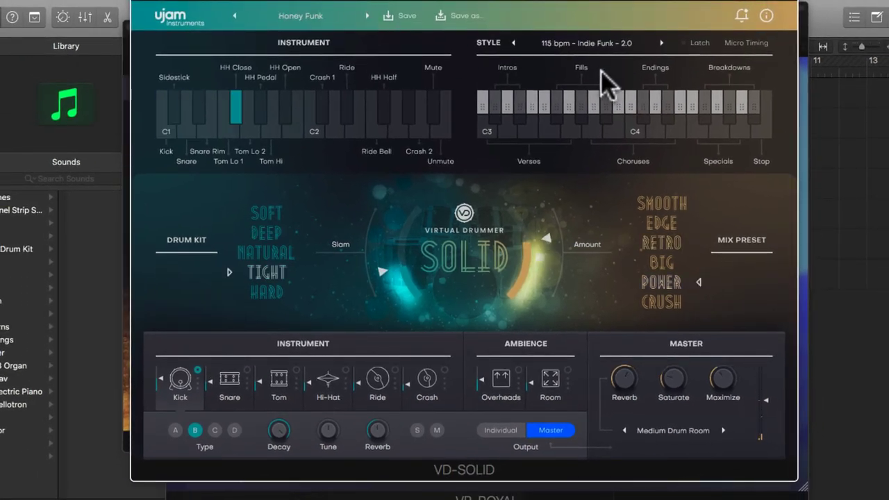
{"action": "left_click", "coordinate": [369, 15]}
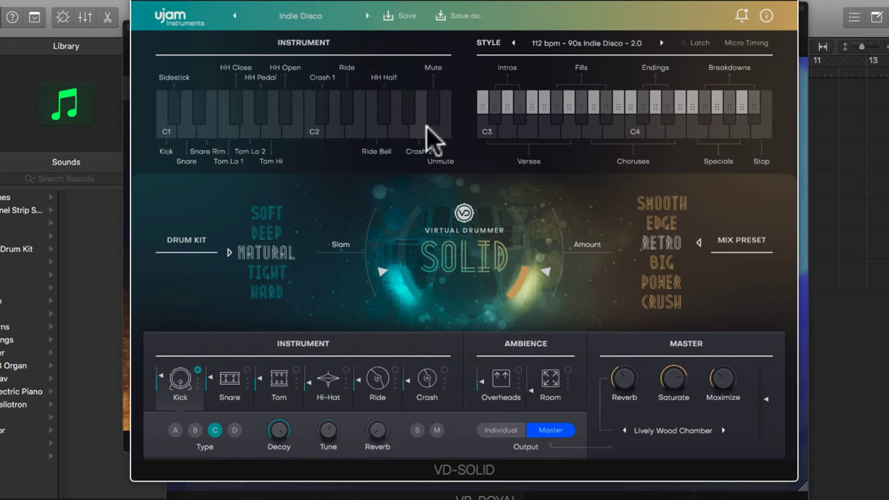
{"action": "left_click", "coordinate": [551, 130]}
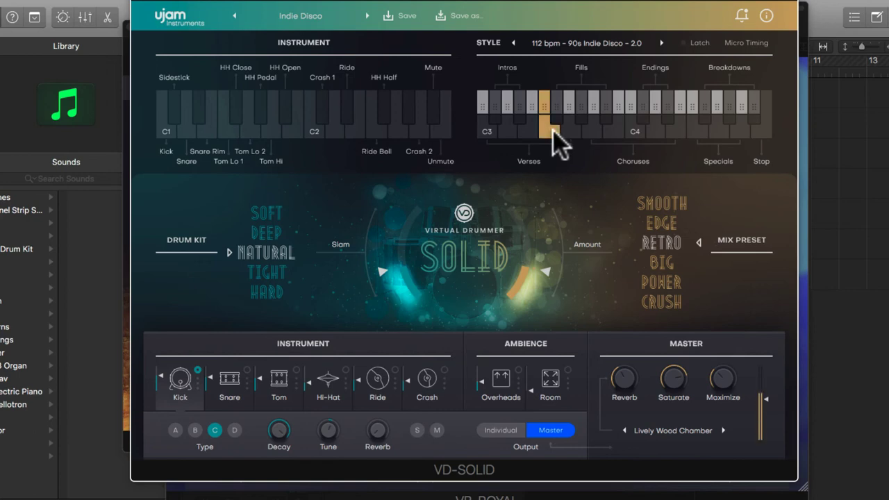
Step: Close the drum, bass and guitar instrument windows
{"action": "left_click_drag", "start_coordinate": [470, 6], "coordinate": [476, 63]}
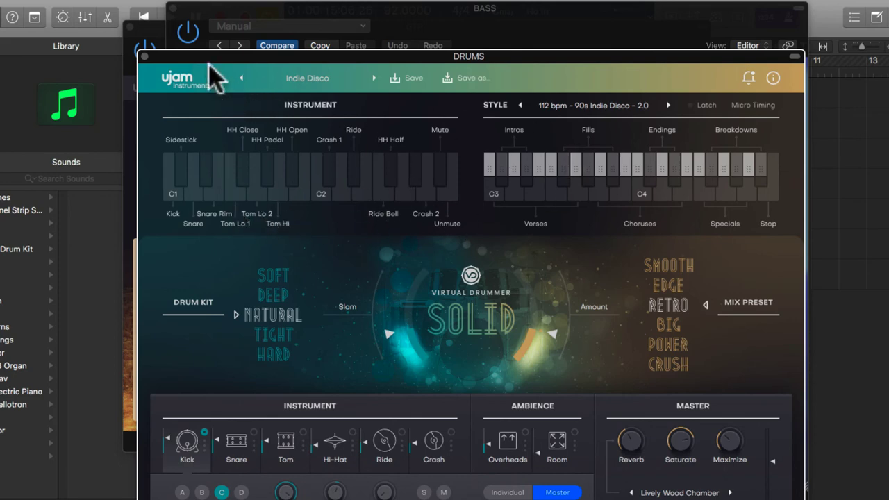
{"action": "left_click", "coordinate": [145, 57]}
{"action": "left_click", "coordinate": [172, 10]}
{"action": "left_click", "coordinate": [133, 22]}
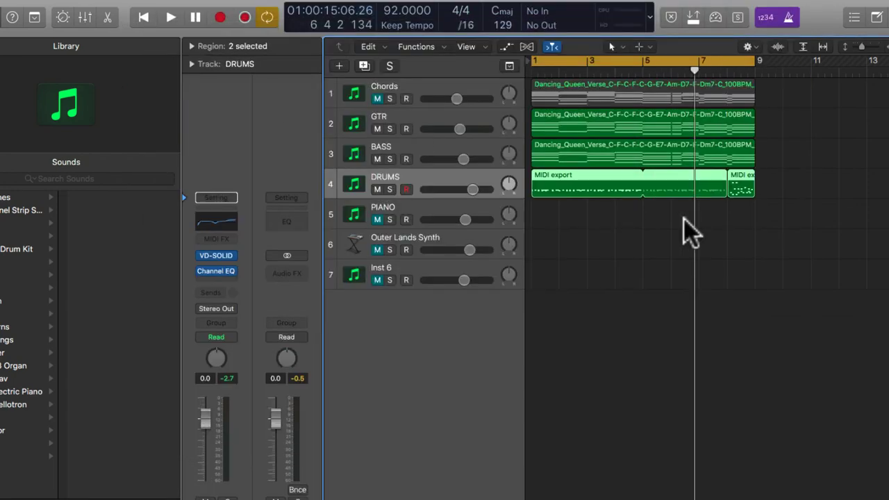
Step: Delete all existing MIDI regions on the DRUMS track
{"action": "left_click", "coordinate": [684, 219]}
{"action": "left_click_drag", "start_coordinate": [788, 186], "coordinate": [581, 189]}
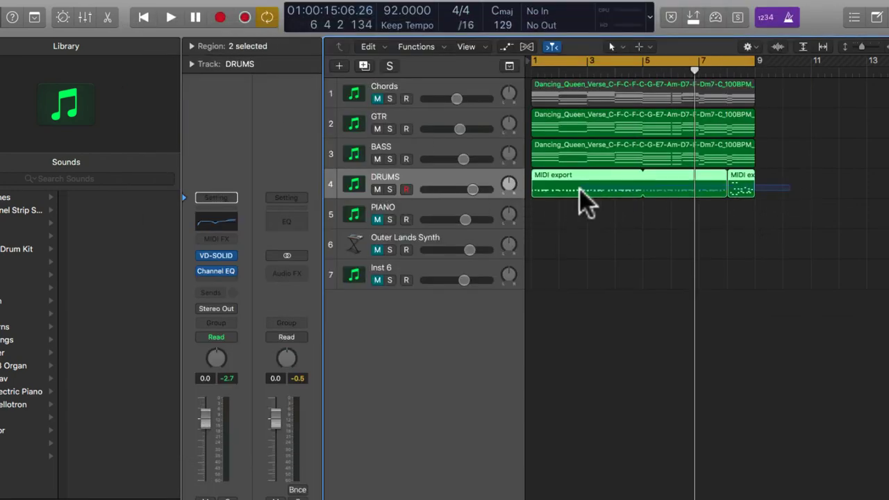
{"action": "key", "text": "Delete"}
Step: Create an empty region at bar 1 of the DRUMS track and extend it to two bars
{"action": "key", "text": "t"}
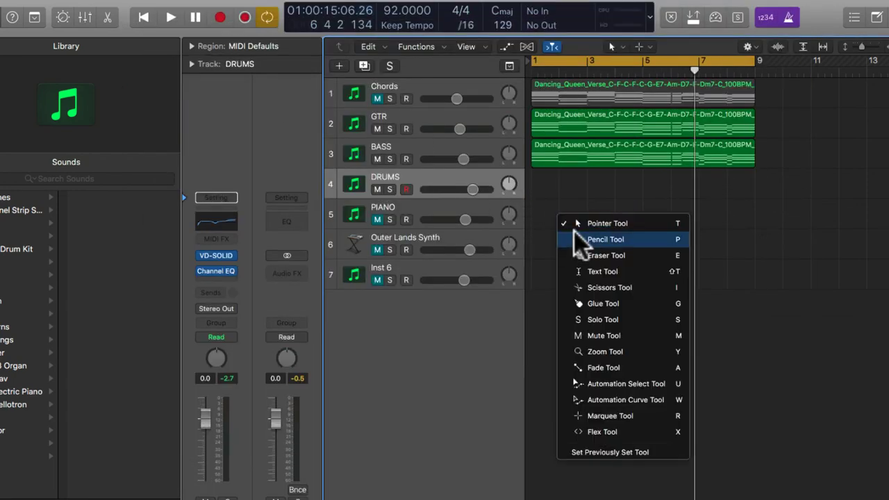
{"action": "key", "text": "p"}
{"action": "left_click", "coordinate": [546, 186]}
{"action": "key", "text": "t"}
{"action": "key", "text": "t"}
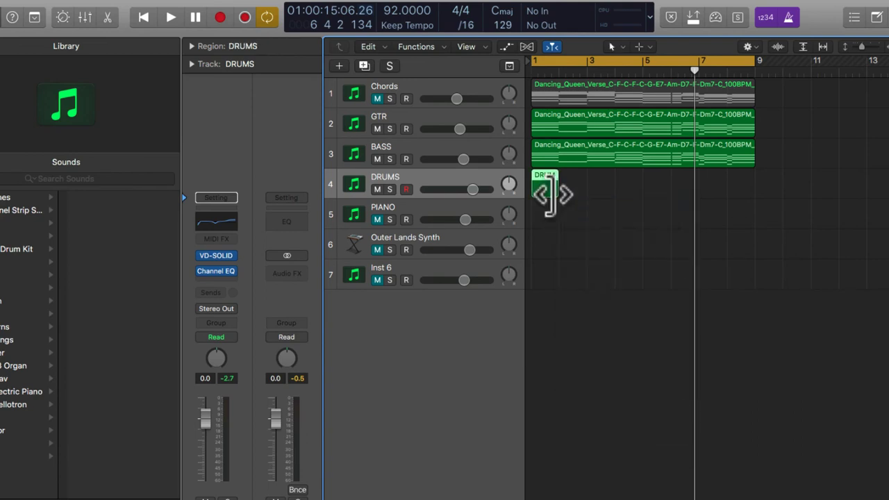
{"action": "mouse_move", "coordinate": [556, 191]}
{"action": "left_mouse_down"}
{"action": "mouse_move", "coordinate": [645, 207]}
{"action": "mouse_move", "coordinate": [738, 205]}
{"action": "mouse_move", "coordinate": [548, 232]}
{"action": "mouse_move", "coordinate": [579, 236]}
{"action": "left_mouse_up"}
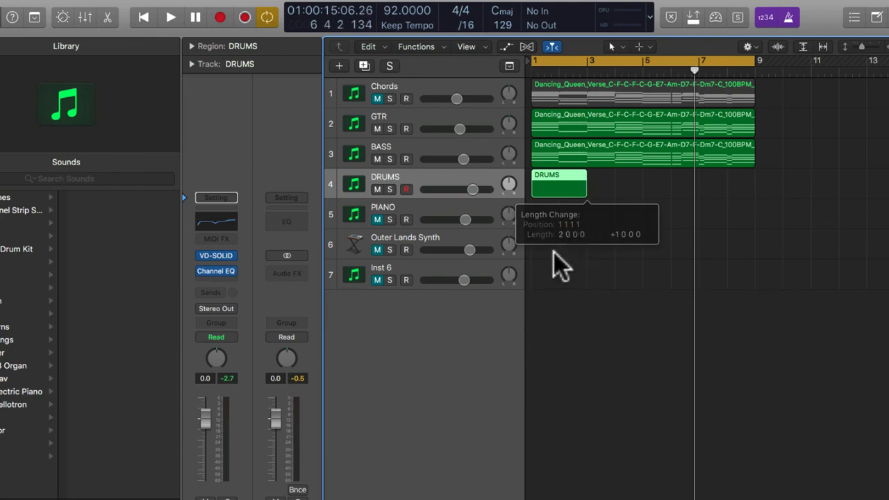
Step: Open the new drum region in the Piano Roll and draw a C3 note spanning bar 1 to bar 9
{"action": "key", "text": "t"}
{"action": "left_click", "coordinate": [552, 198]}
{"action": "double_click", "coordinate": [551, 199]}
{"action": "key", "text": "t"}
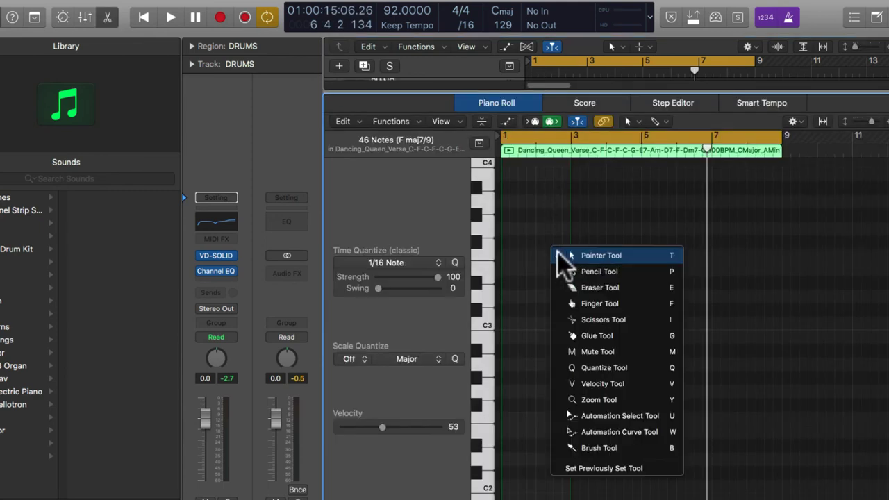
{"action": "left_click", "coordinate": [576, 272]}
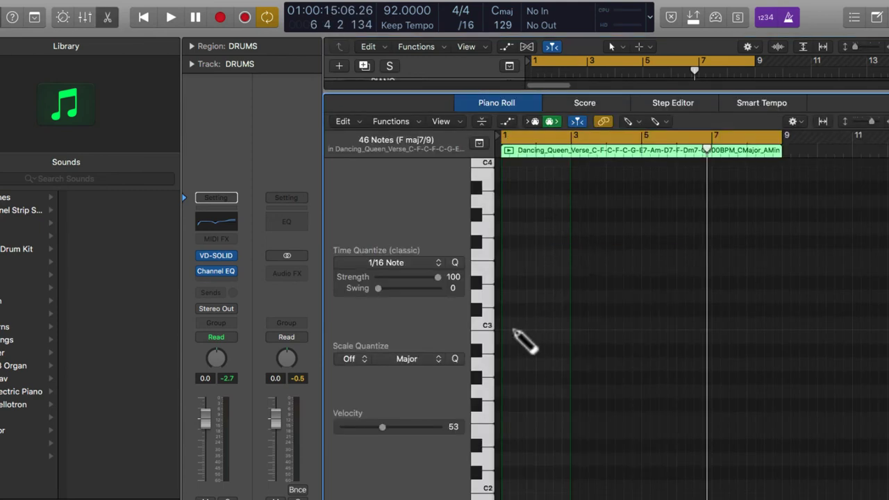
{"action": "key", "text": "Return"}
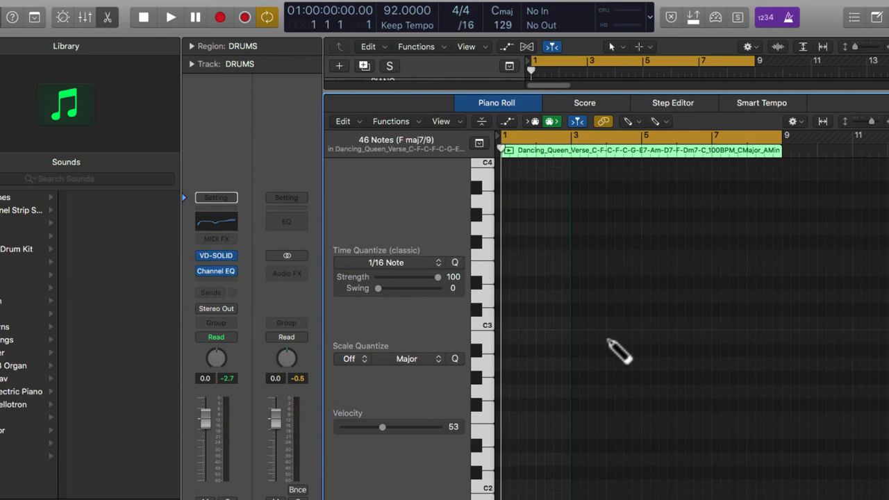
{"action": "left_click", "coordinate": [505, 323]}
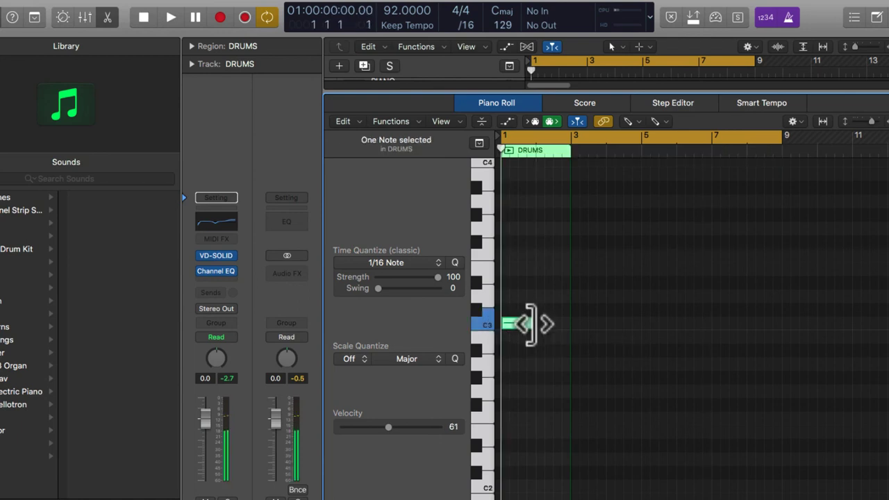
{"action": "left_click_drag", "start_coordinate": [527, 322], "coordinate": [785, 338]}
{"action": "key", "text": "t"}
{"action": "left_click", "coordinate": [607, 327]}
{"action": "key", "text": "t"}
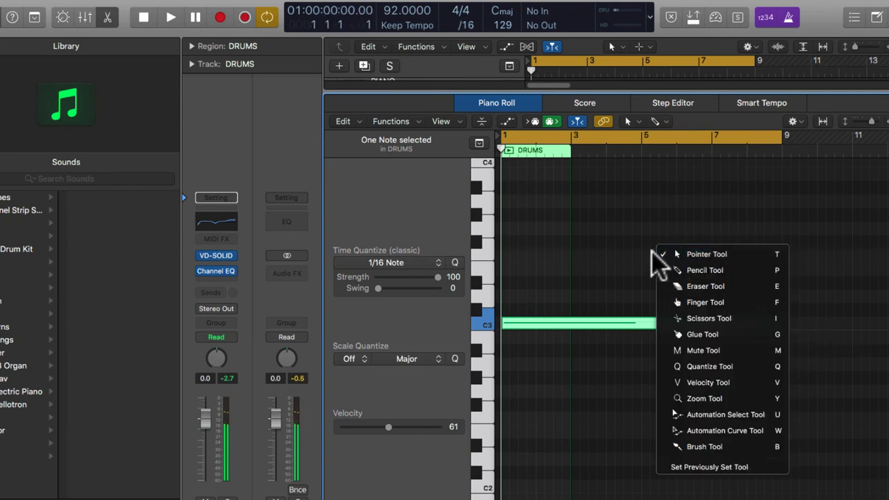
{"action": "key", "text": "Escape"}
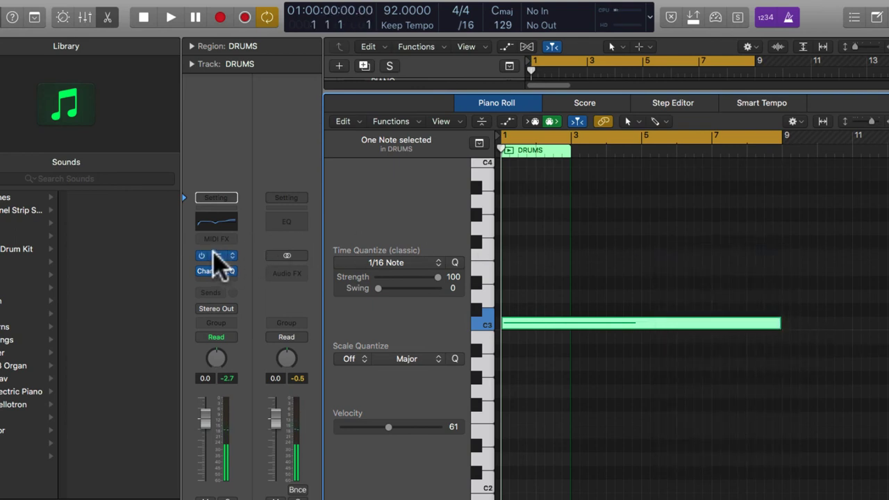
Step: Reopen VD-SOLID and play the arrangement while advancing the drum preset through Indie Funk to Indie Funkrock
{"action": "left_click", "coordinate": [214, 256]}
{"action": "key", "text": "space"}
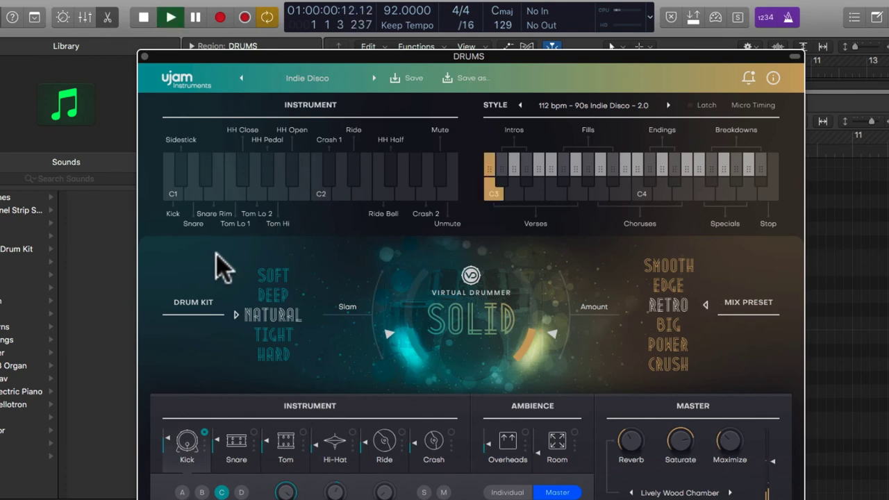
{"action": "left_click", "coordinate": [375, 78]}
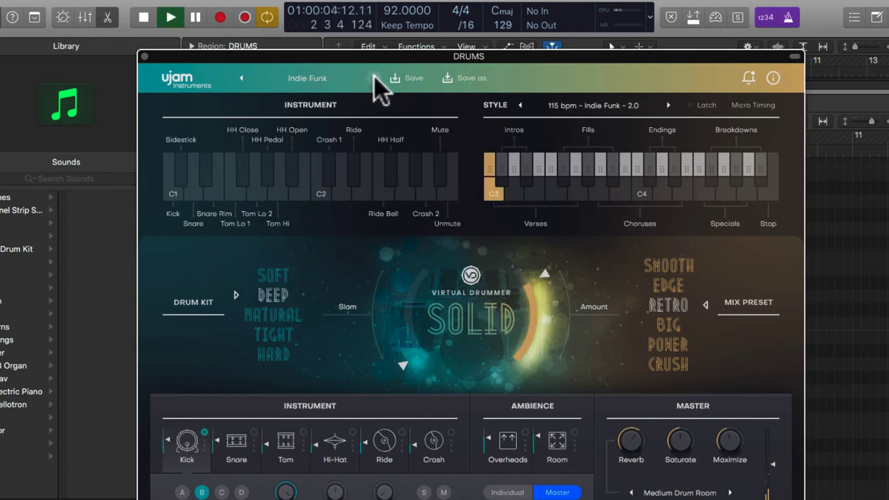
{"action": "left_click", "coordinate": [375, 78]}
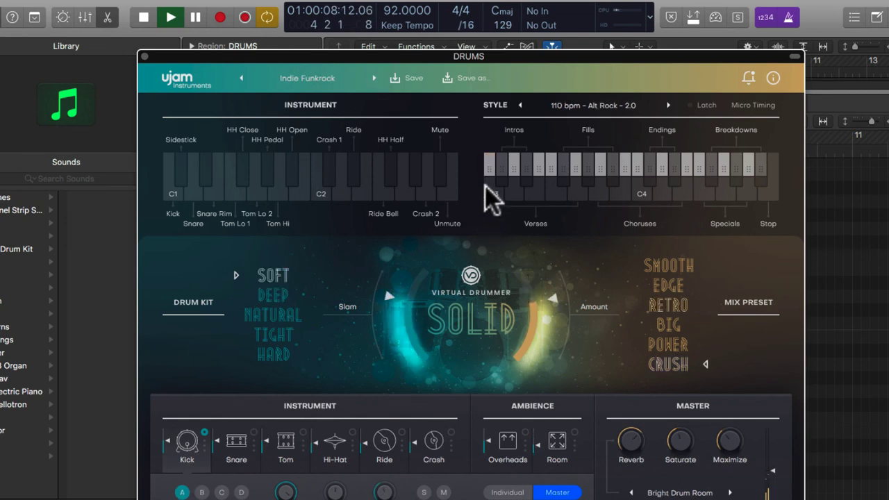
{"action": "key", "text": "space"}
{"action": "key", "text": "space"}
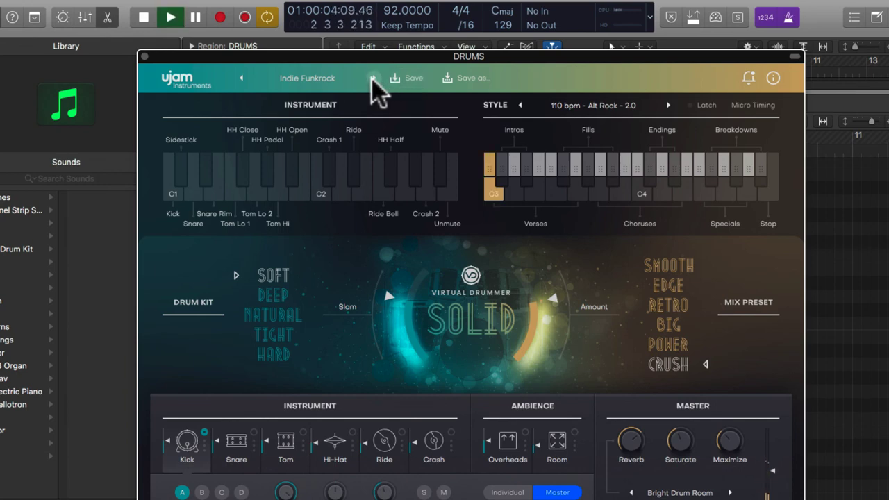
Step: Try the arrangement at a tempo of 79, then set the project tempo to 88 and stop playback
{"action": "key", "text": "space"}
{"action": "left_click_drag", "start_coordinate": [385, 11], "coordinate": [384, 23]}
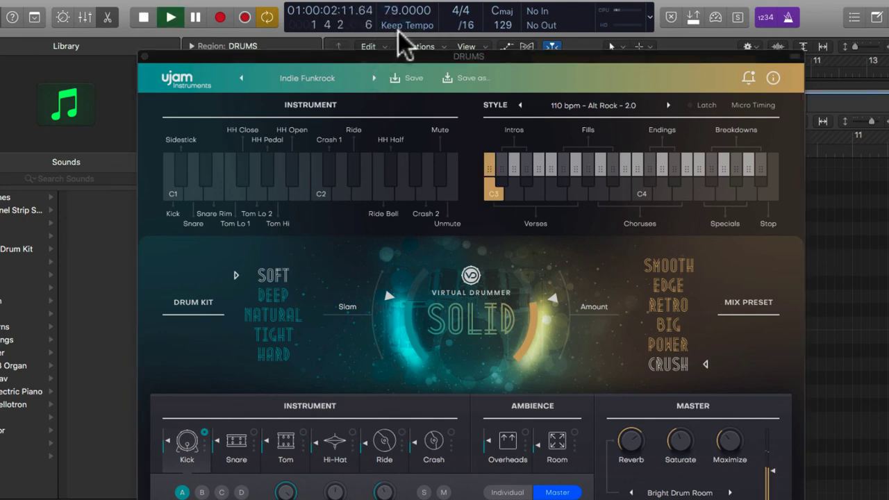
{"action": "key", "text": "space"}
{"action": "key", "text": "space"}
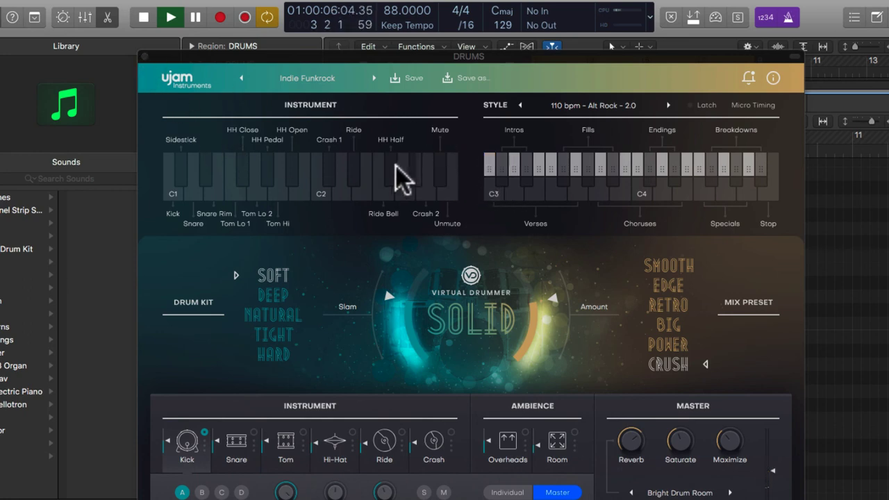
{"action": "key", "text": "space"}
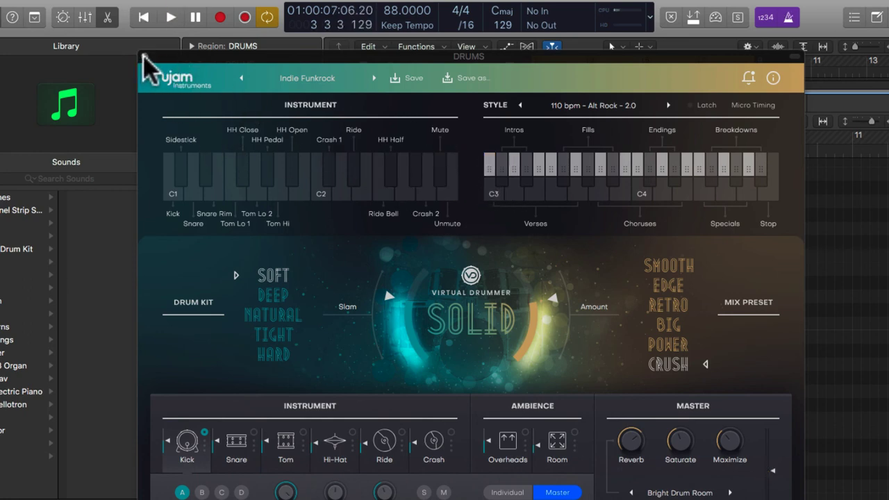
Step: Close the drum instrument and the Piano Roll, select the GTR track, and clear the region selection
{"action": "left_click", "coordinate": [145, 57]}
{"action": "key", "text": "e"}
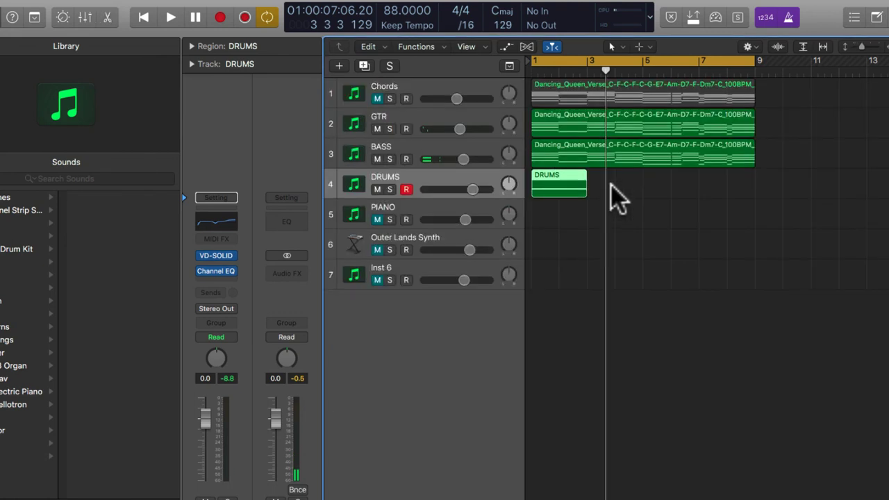
{"action": "left_click", "coordinate": [425, 130]}
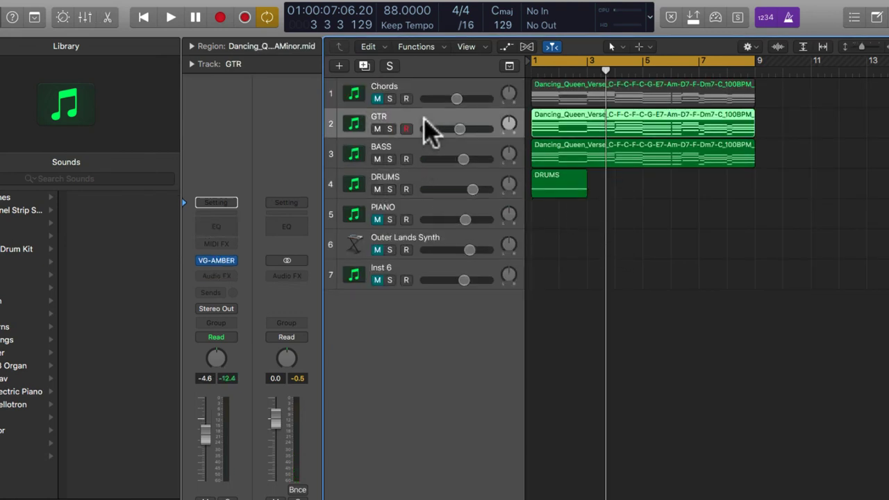
{"action": "left_click", "coordinate": [649, 257]}
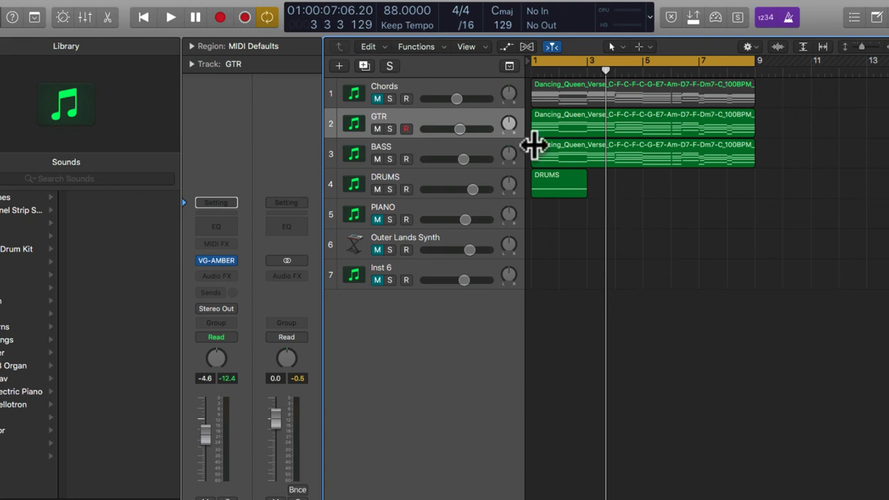
{"action": "left_click", "coordinate": [377, 98]}
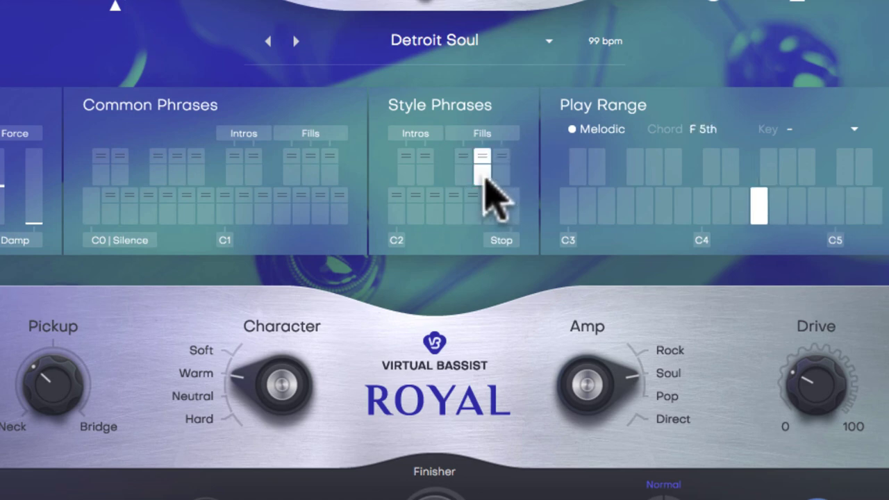
Step: Audition Detroit Soul style phrases in VB-ROYAL, including F#2 and D2
{"action": "left_click", "coordinate": [465, 174]}
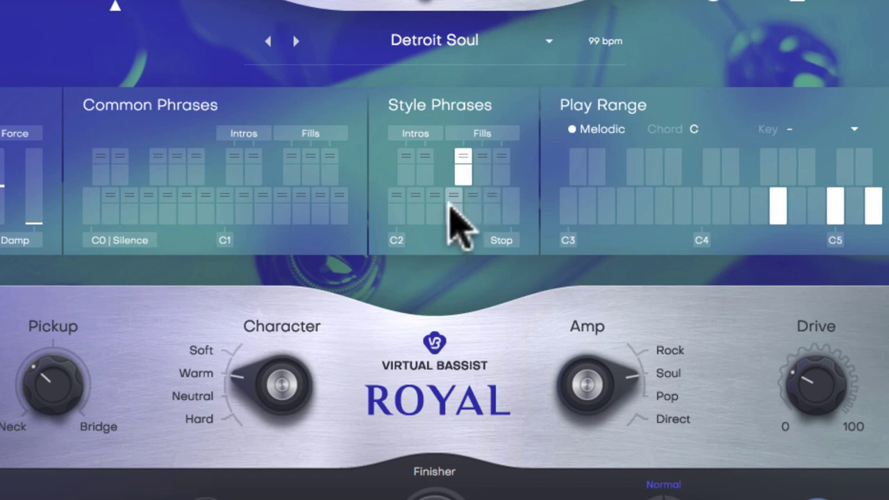
{"action": "left_click", "coordinate": [416, 207]}
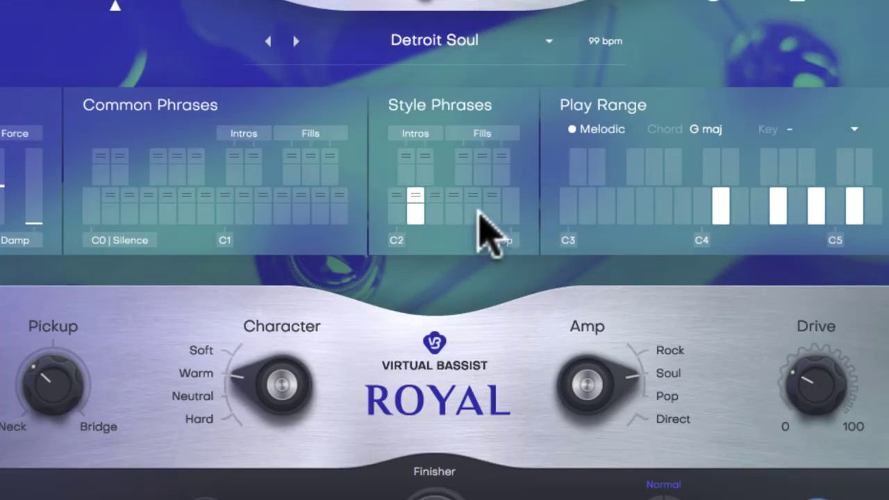
{"action": "left_click", "coordinate": [482, 177]}
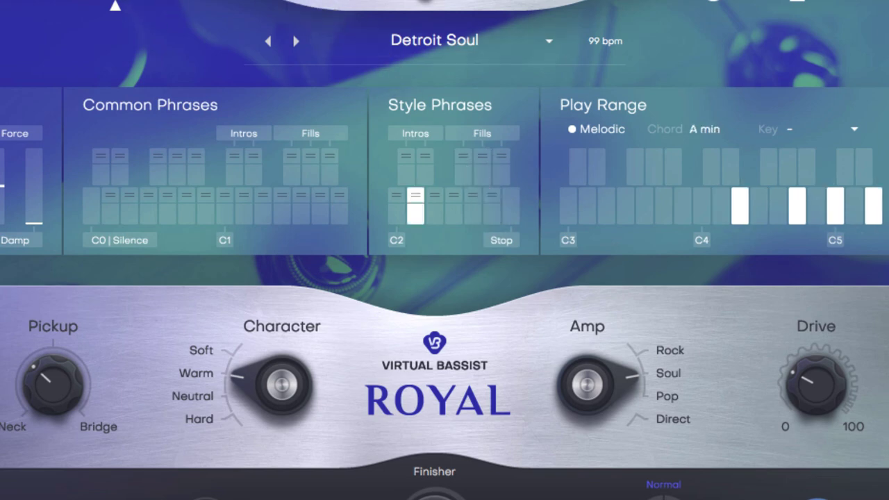
Step: Audition Brazil Funk style phrases in VB-ROYAL, including G2 and the G#2 fill
{"action": "left_click", "coordinate": [461, 216]}
{"action": "left_click", "coordinate": [468, 215]}
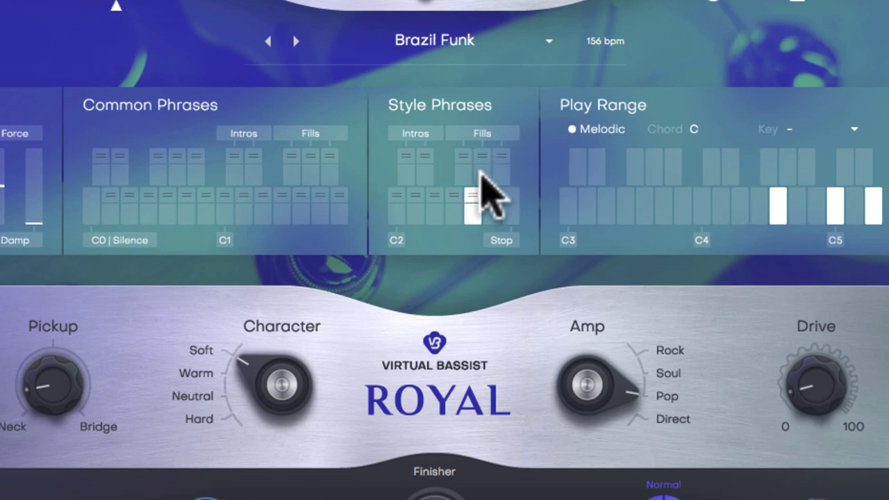
{"action": "left_click", "coordinate": [481, 177]}
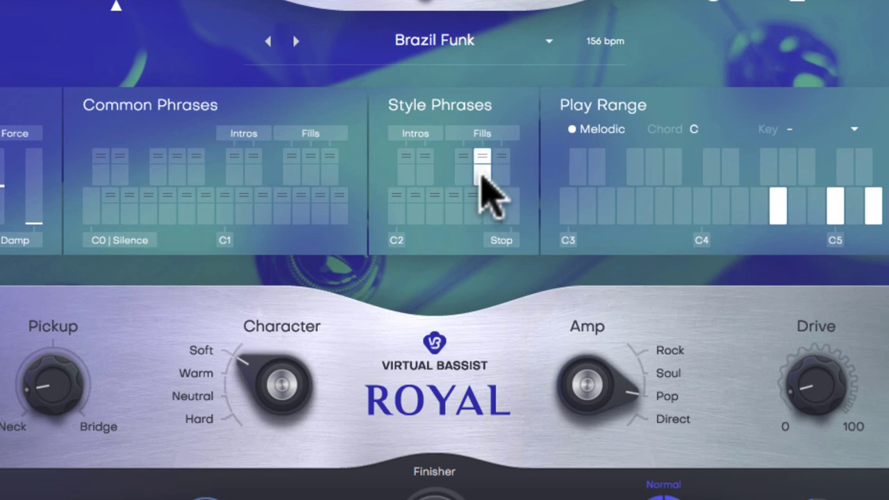
{"action": "left_click", "coordinate": [465, 173]}
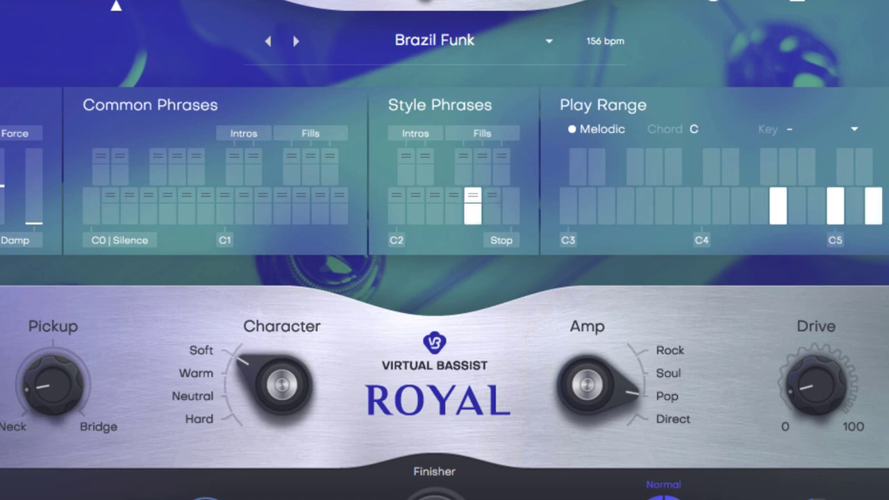
Step: Audition Hip Hop style phrases in VB-ROYAL, including F2 and D2
{"action": "left_click", "coordinate": [455, 216]}
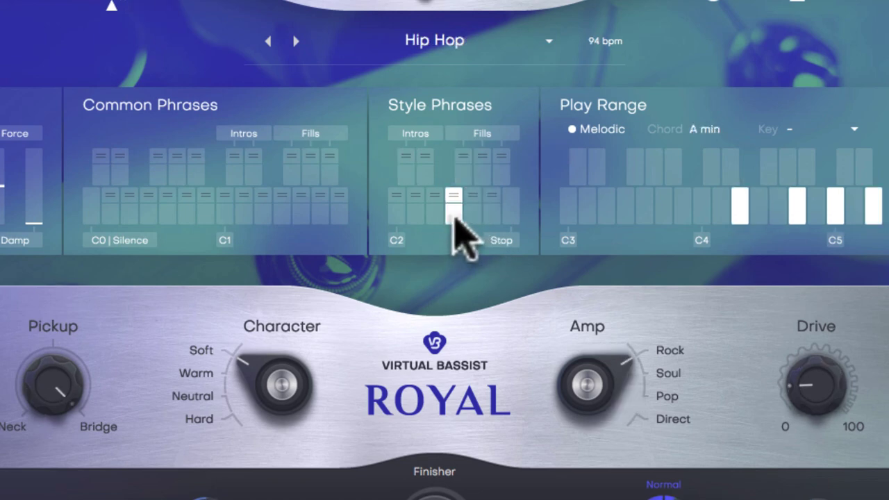
{"action": "left_click", "coordinate": [482, 173]}
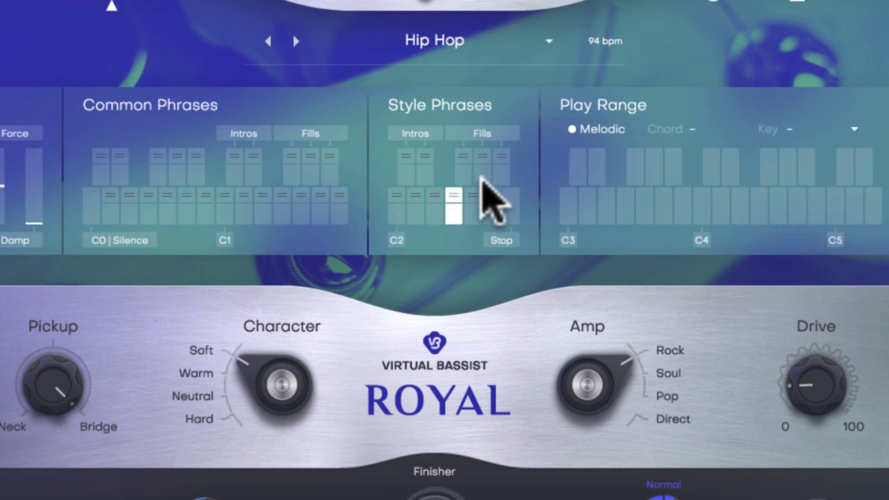
{"action": "left_click", "coordinate": [415, 206]}
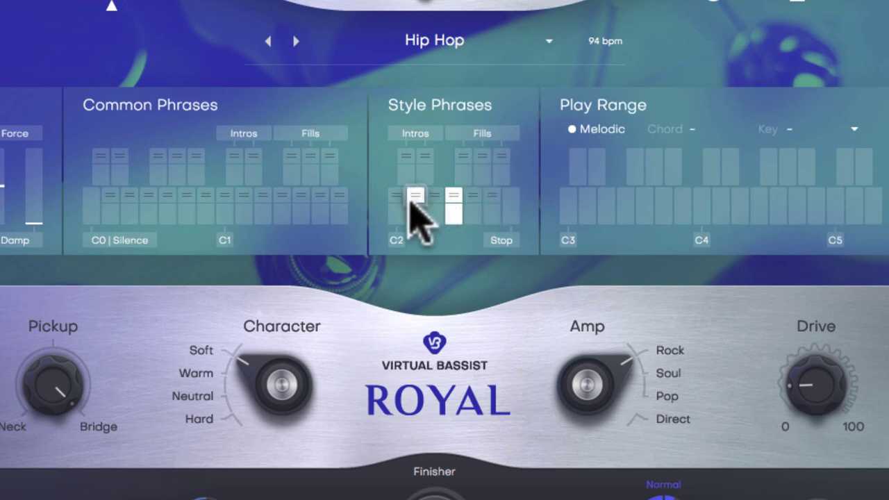